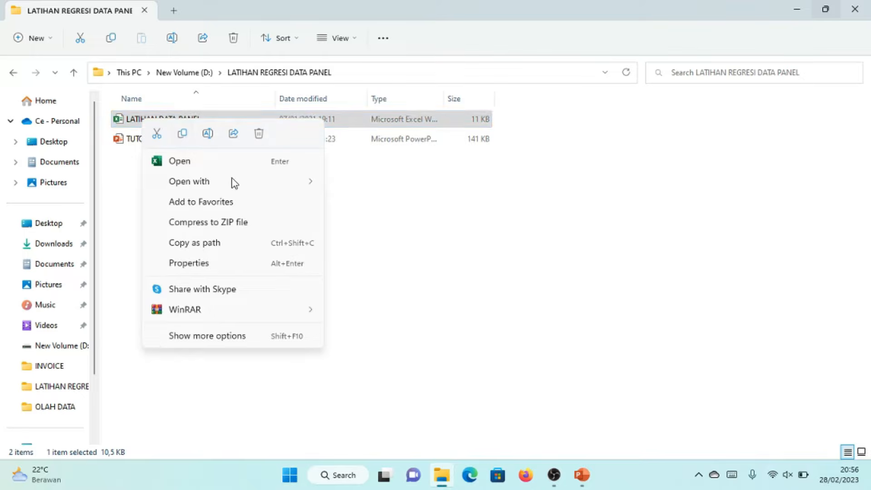
mouse_move(234, 181)
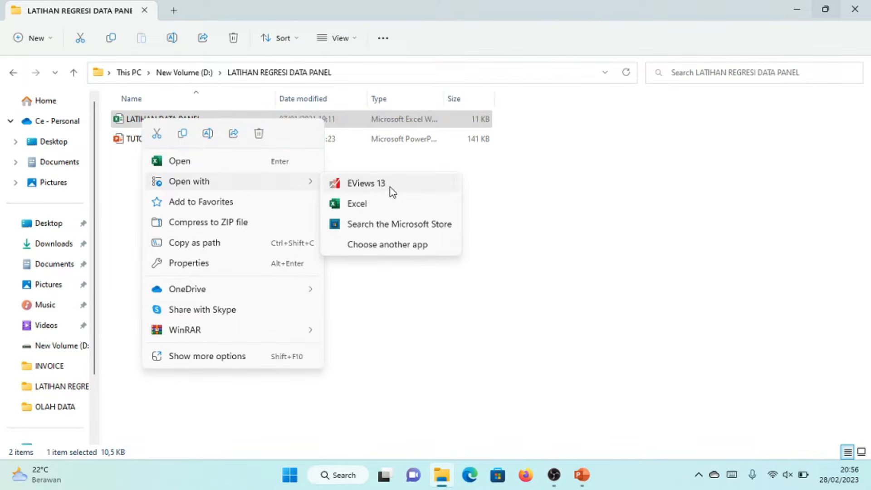
left_click(370, 184)
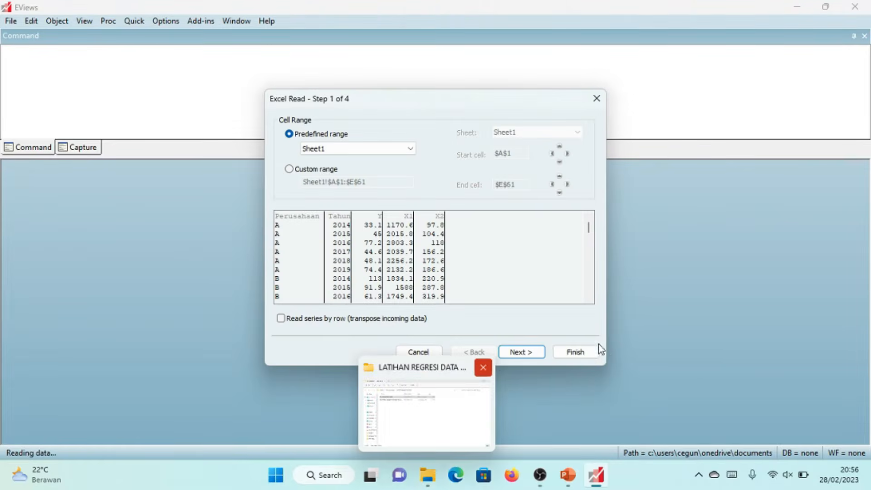
left_click(598, 96)
left_click(856, 6)
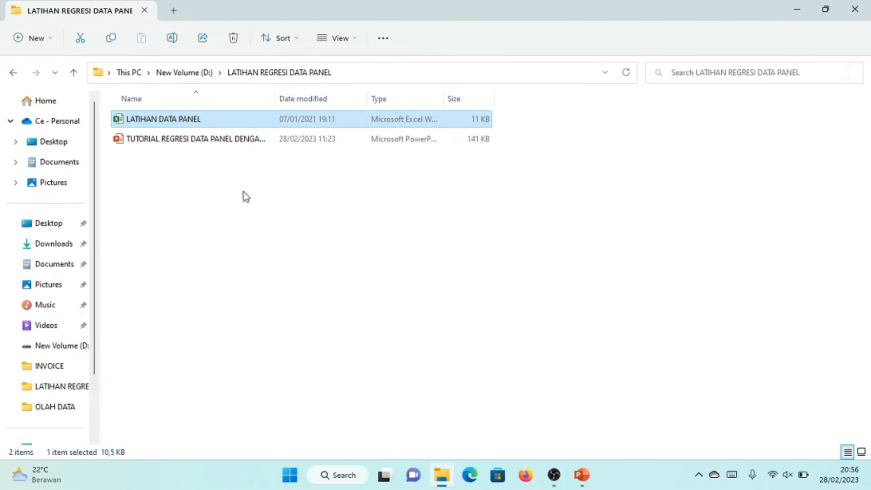
- Open the LATIHAN DATA PANEL workbook in Excel
left_click(234, 211)
left_click(170, 123)
right_click(170, 124)
left_click(240, 162)
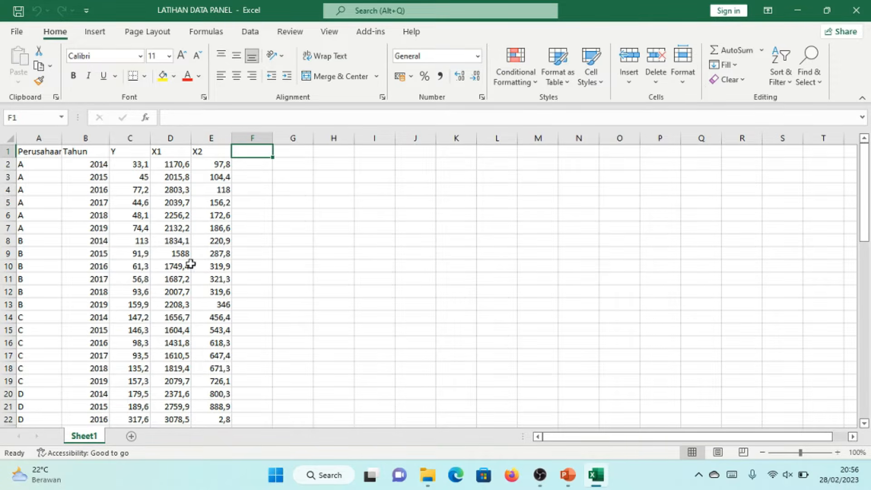
- Examine the company labels in the Perusahaan column, from the first company's rows to the last company's rows
left_click_drag(45, 163, 29, 230)
scroll(39, 241, "down", 10)
scroll(42, 244, "down", 10)
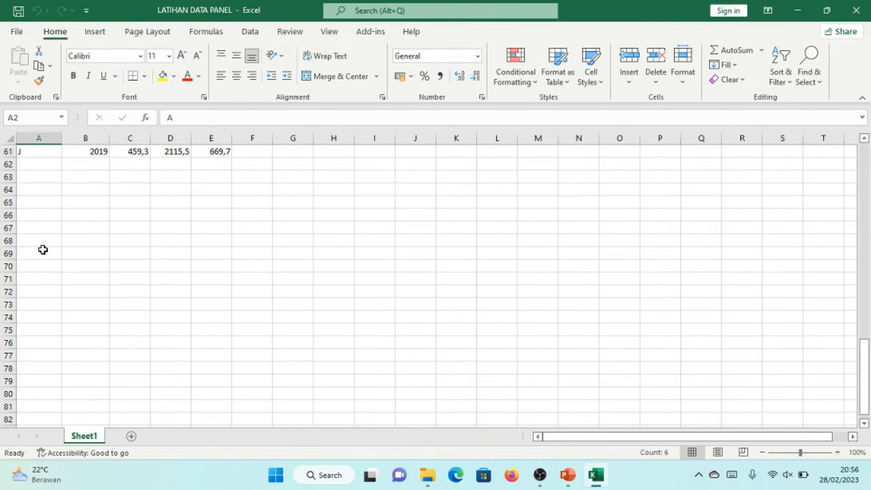
scroll(41, 249, "up", 3)
left_click_drag(39, 270, 37, 201)
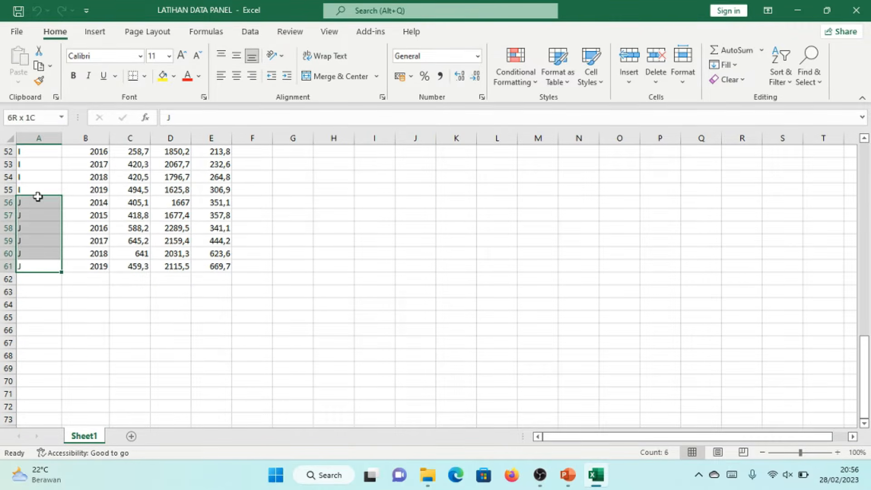
scroll(121, 214, "up", 17)
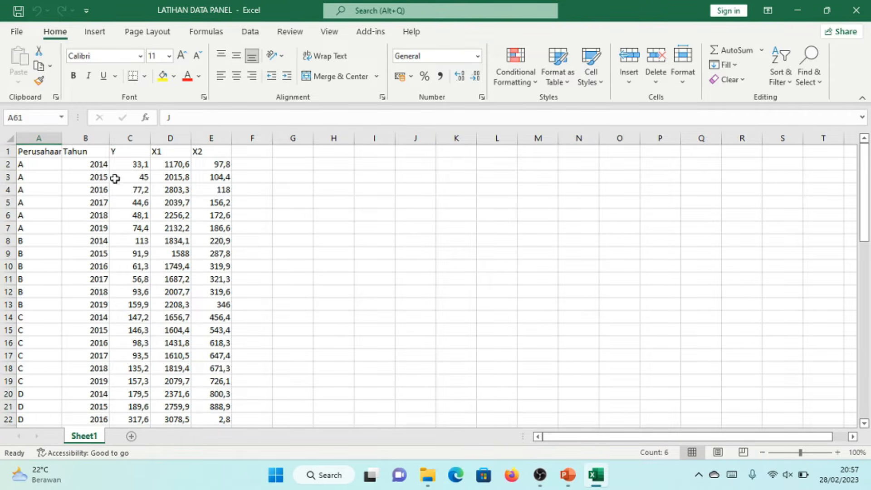
- Inspect the first company's year range and the Y, X1 and X2 variable columns
left_click(100, 165)
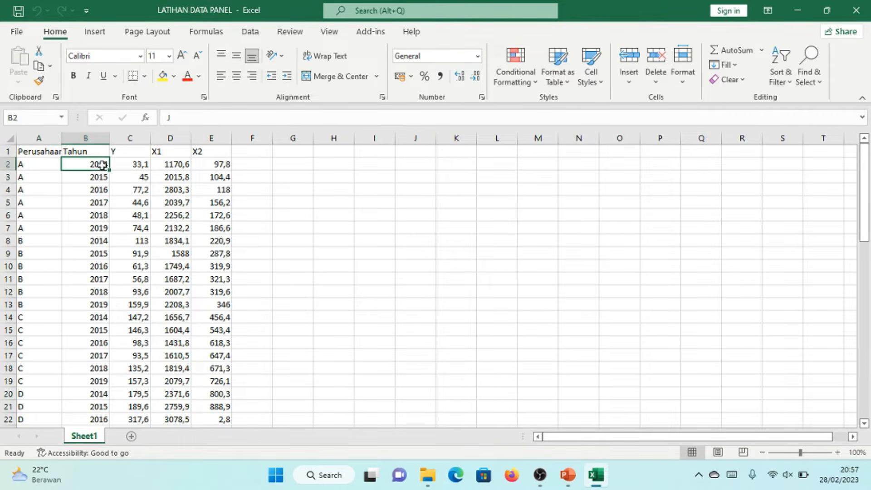
left_click(101, 231)
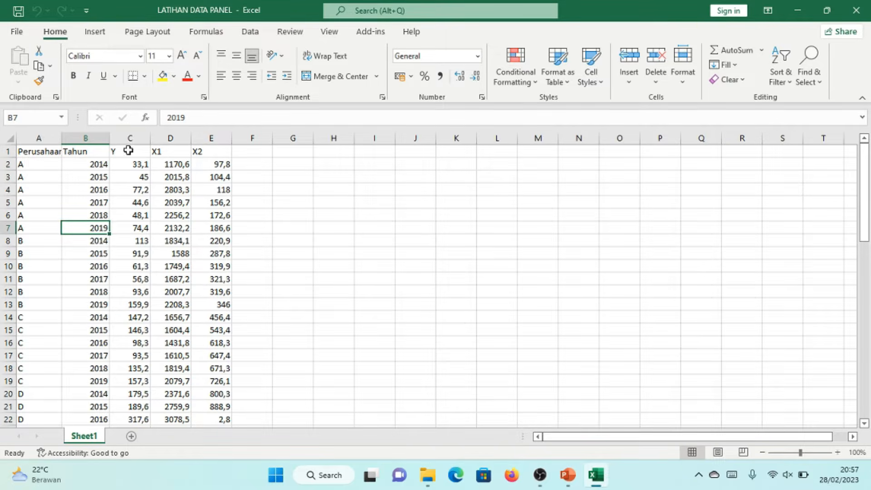
left_click(127, 138)
left_click(172, 138)
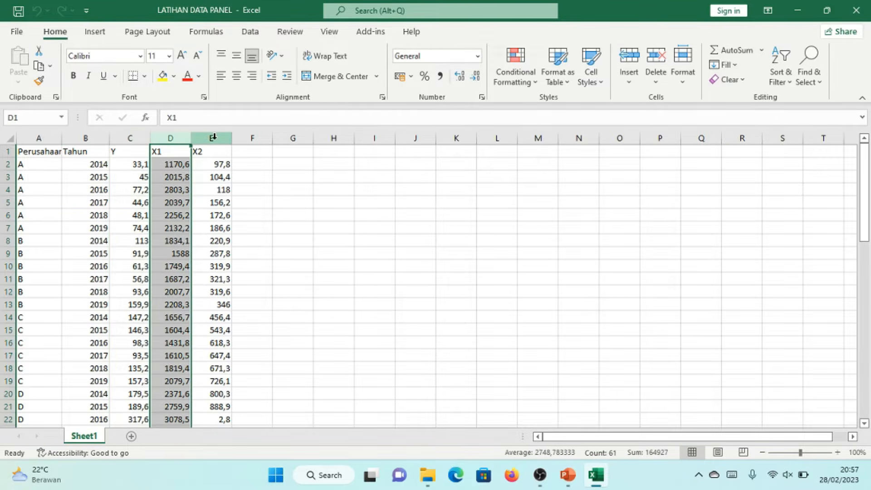
left_click(221, 137)
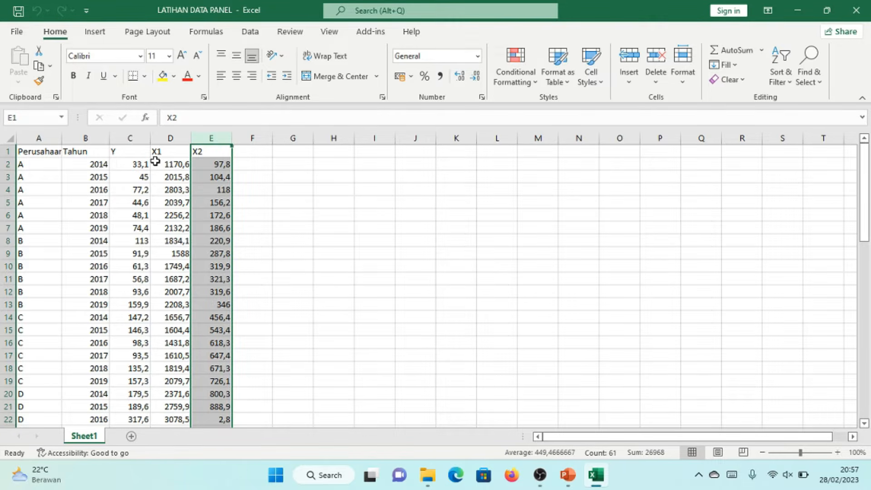
left_click(160, 139)
left_click(203, 138)
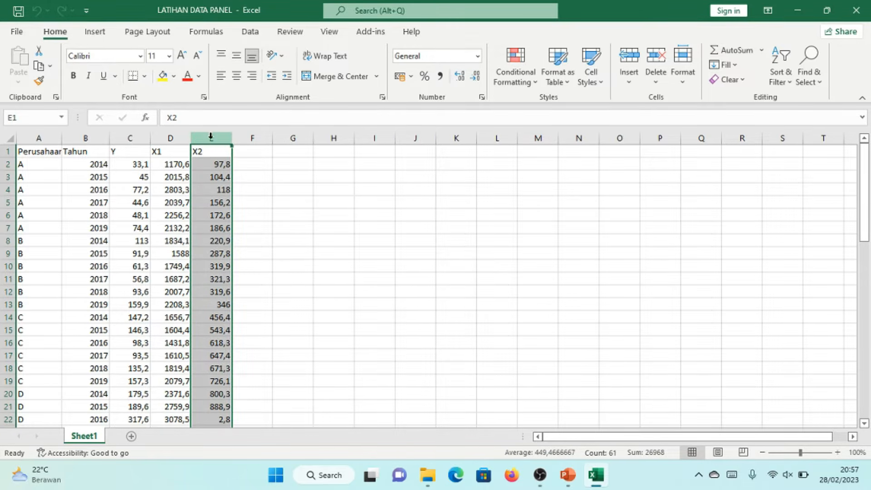
left_click(133, 139)
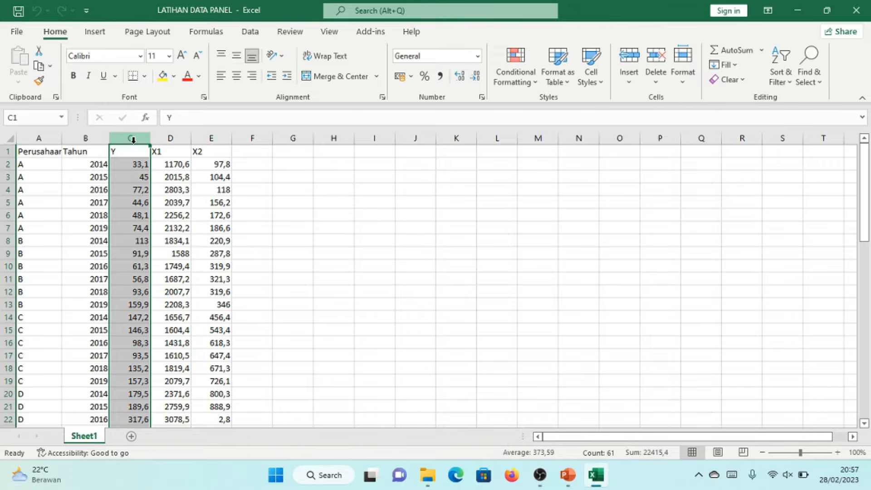
left_click(271, 188)
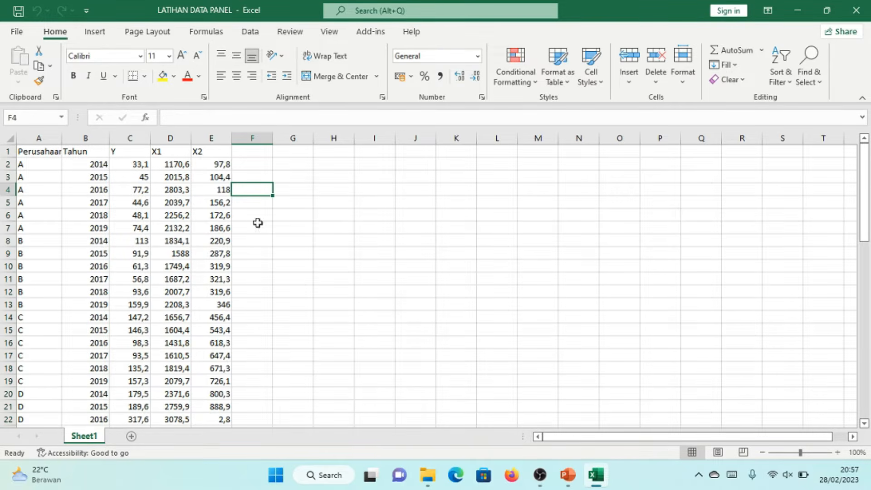
- Center the header labels in row 1 of the data table
left_click(8, 151)
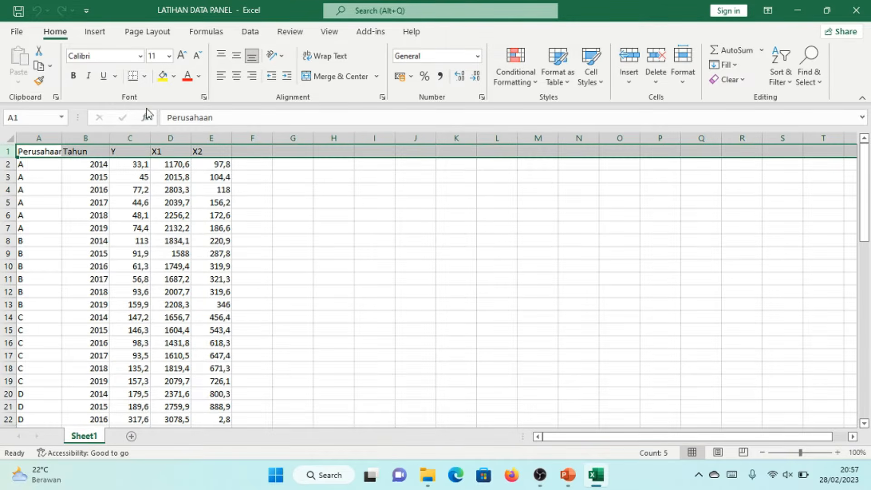
left_click(237, 76)
left_click(51, 151)
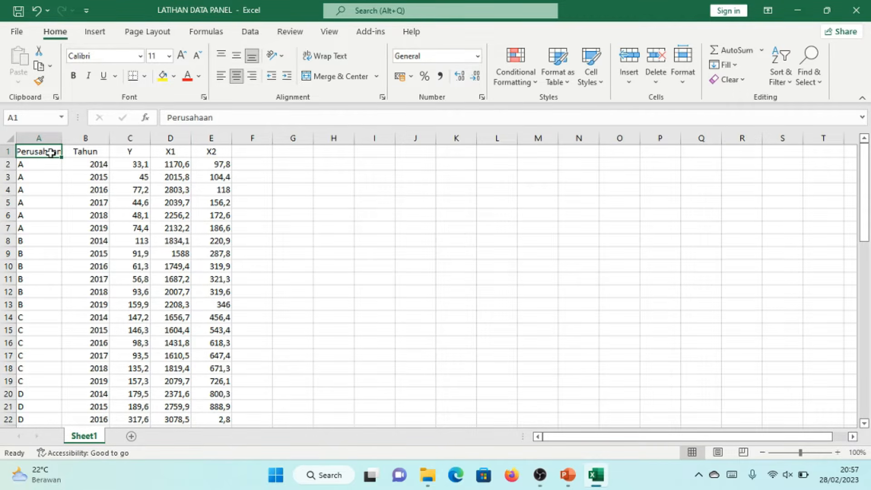
- Review the header cells Perusahaan, Tahun, Y, X1 and X2 in row 1
left_click(92, 152)
left_click(35, 154)
left_click(121, 151)
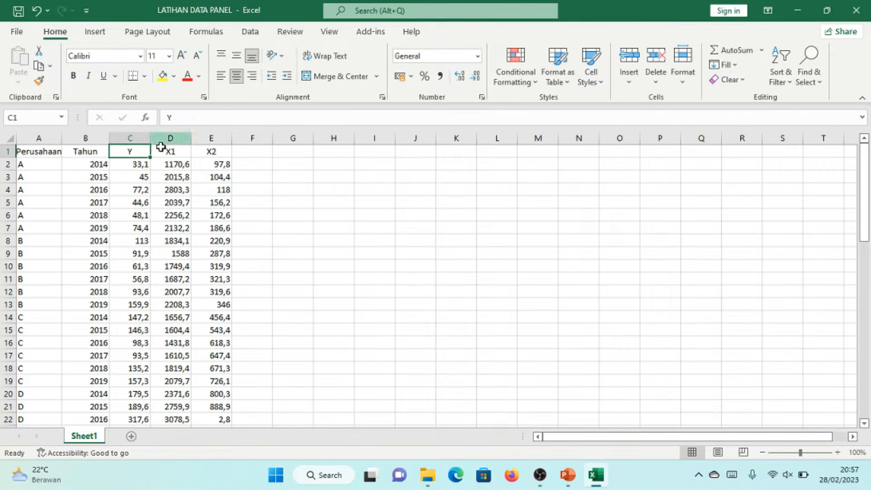
left_click_drag(36, 153, 212, 150)
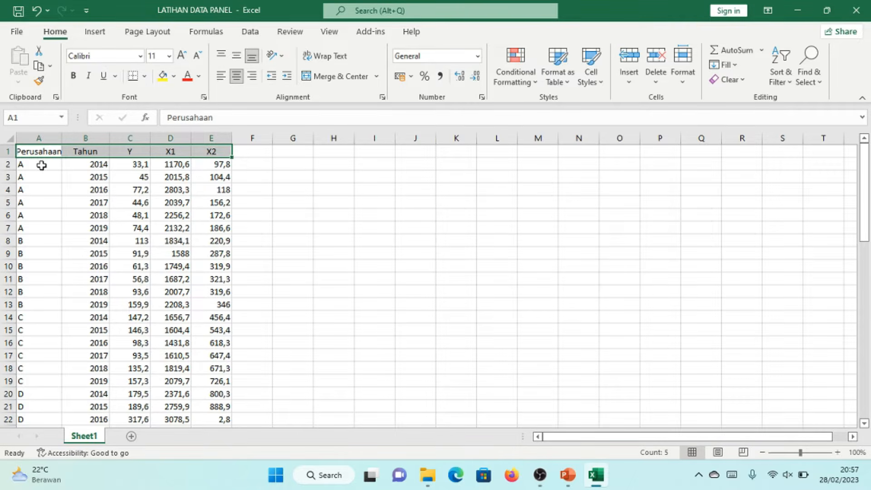
left_click(43, 151)
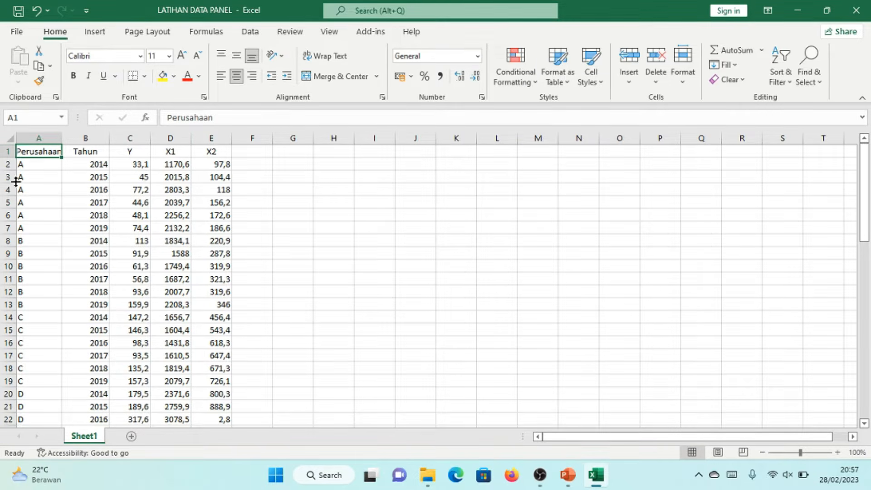
- Check how the labels of companies A and B repeat across consecutive rows in the Perusahaan column
left_click(38, 170)
left_click_drag(38, 170, 35, 227)
scroll(35, 205, "down", 2)
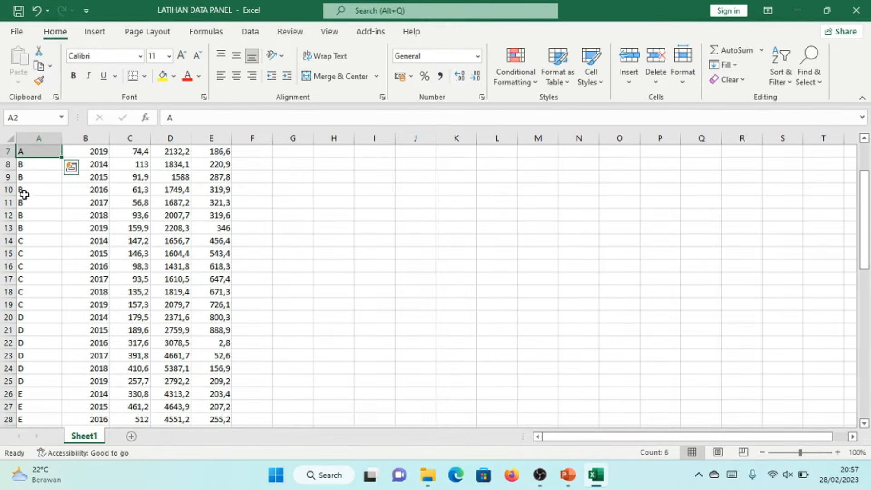
left_click_drag(28, 166, 32, 225)
scroll(32, 225, "down", 17)
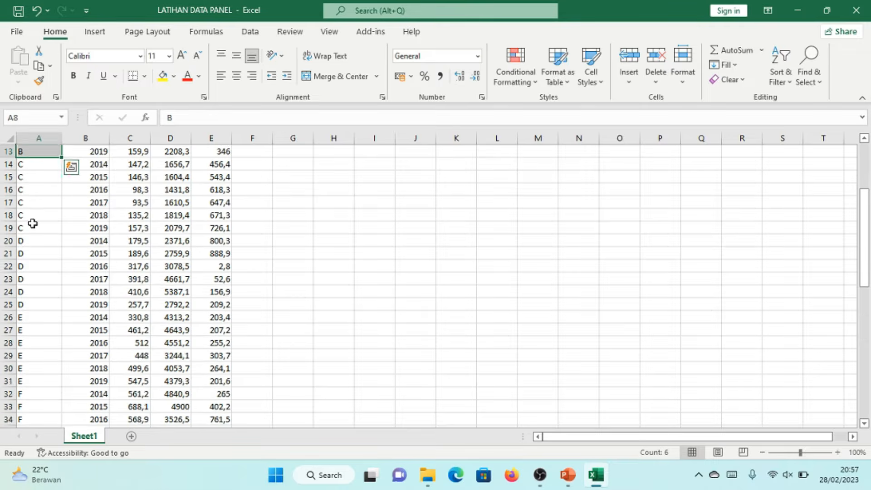
scroll(33, 224, "up", 19)
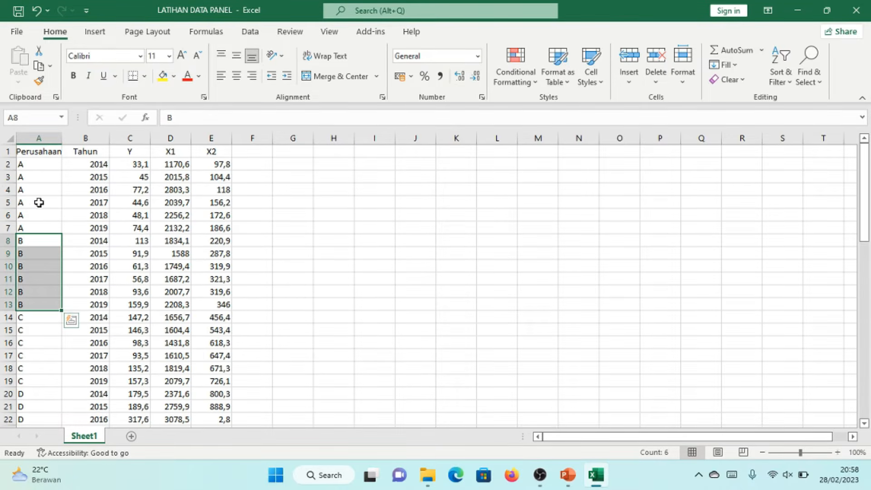
- Check how the years in the Tahun column repeat for each successive company
left_click(92, 163)
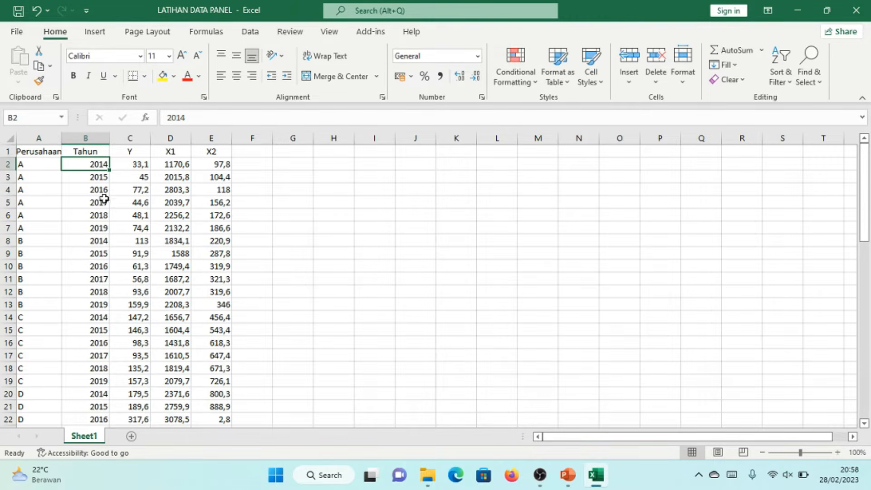
left_click_drag(98, 163, 95, 228)
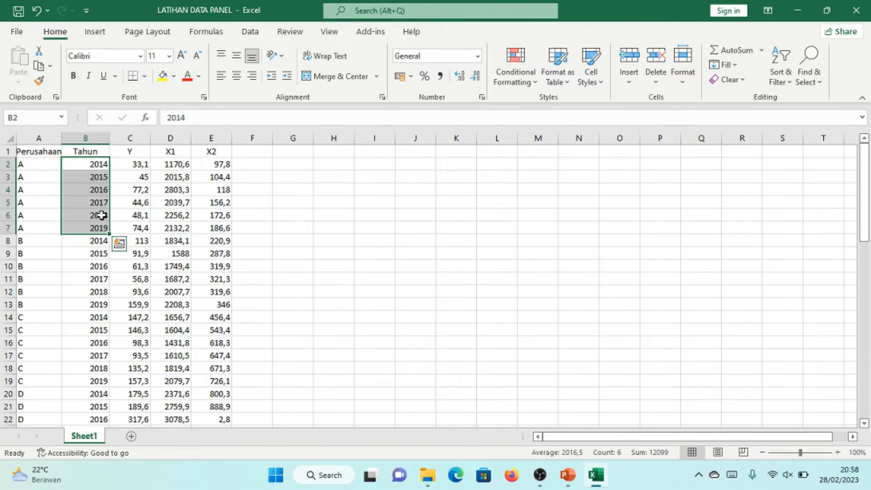
scroll(97, 229, "down", 1)
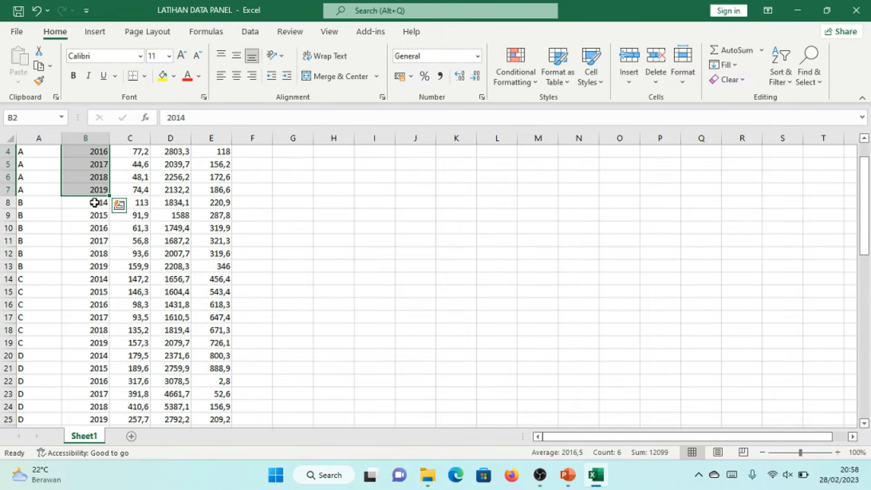
left_click_drag(94, 203, 92, 297)
scroll(88, 251, "down", 1)
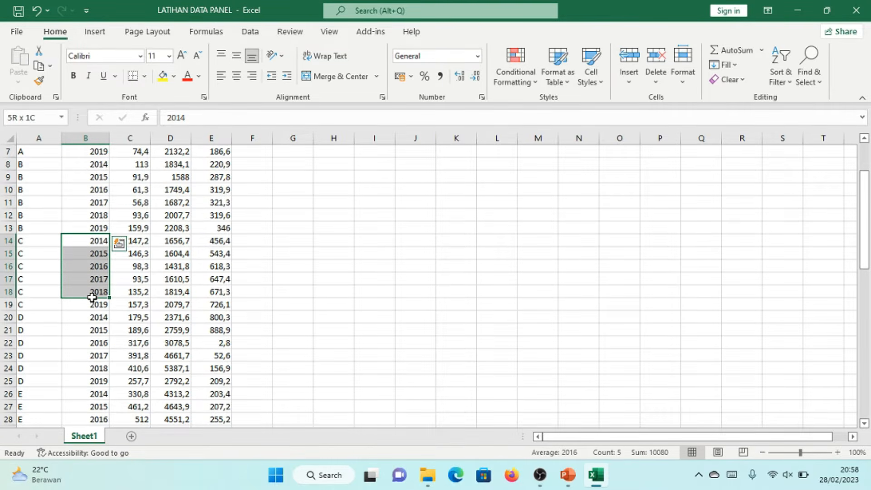
scroll(79, 237, "down", 2)
left_click_drag(89, 227, 97, 280)
scroll(101, 265, "down", 1)
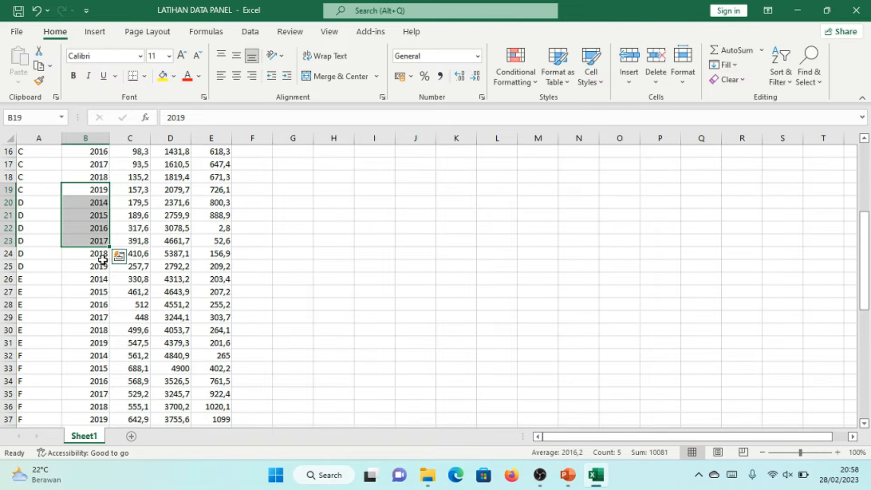
scroll(102, 258, "down", 1)
left_click_drag(94, 217, 94, 254)
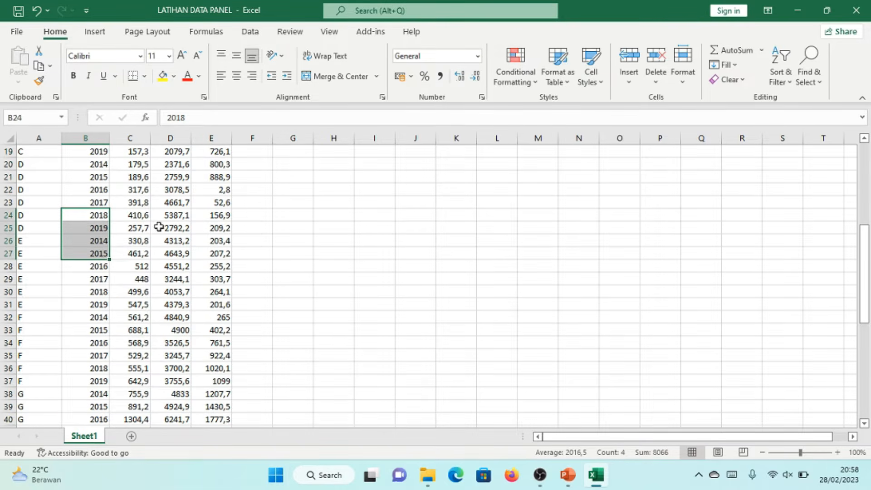
scroll(159, 227, "up", 6)
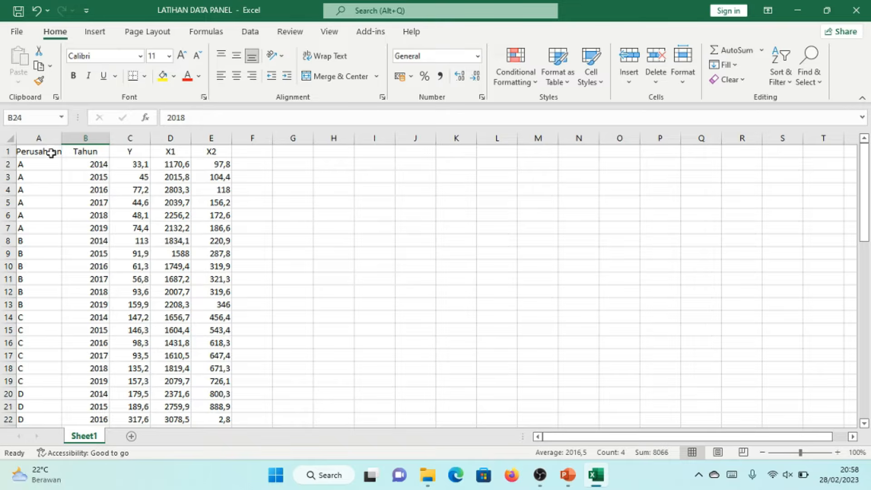
- Select data columns A through E, and close the workbook with its changes saved
left_click_drag(36, 138, 229, 139)
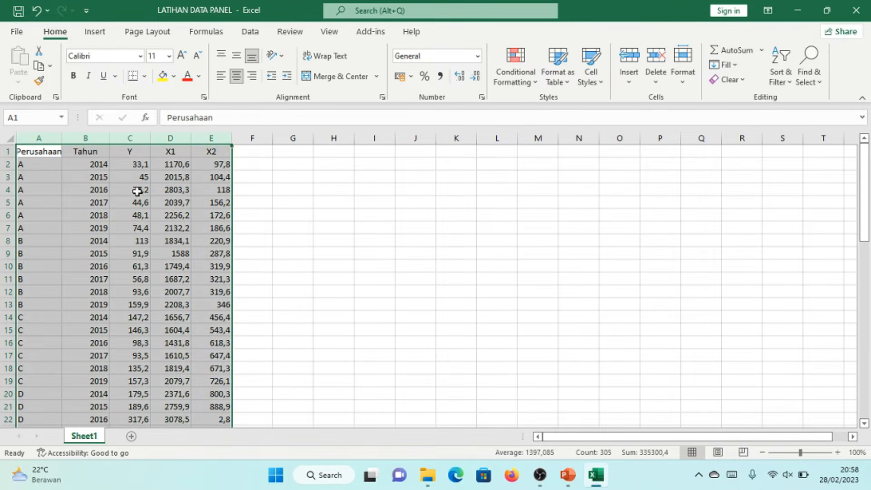
left_click(856, 10)
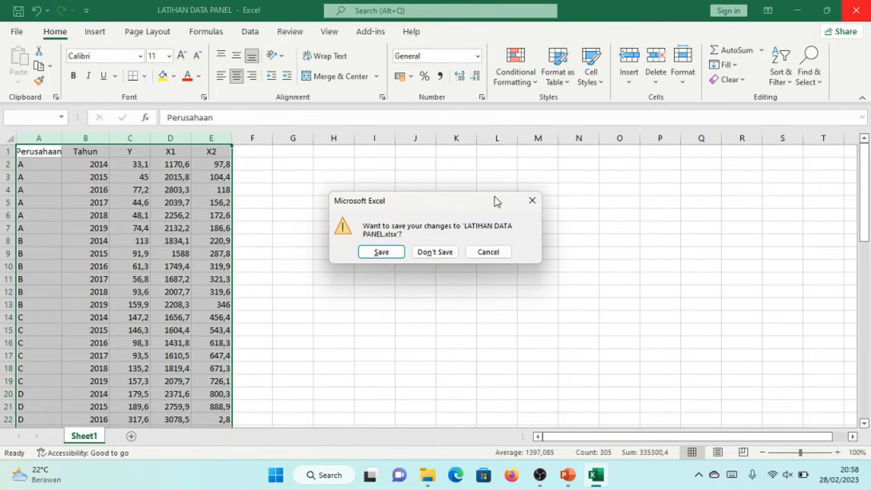
left_click(403, 251)
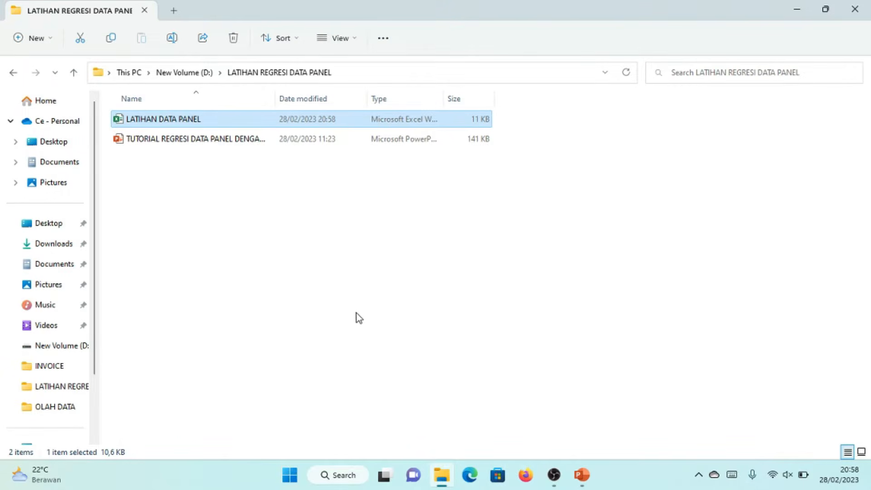
- Open the LATIHAN DATA PANEL file with EViews 13 and use Sheet1 as the predefined range for the import
right_click(157, 121)
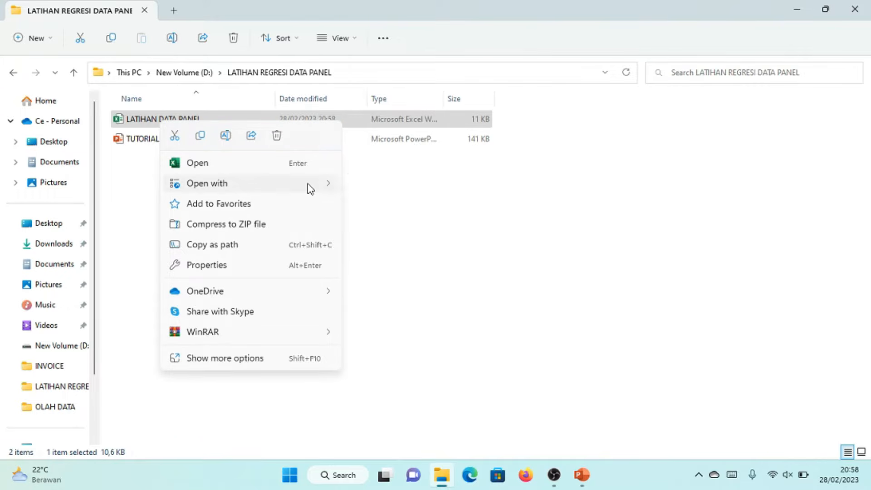
mouse_move(310, 189)
left_click(380, 186)
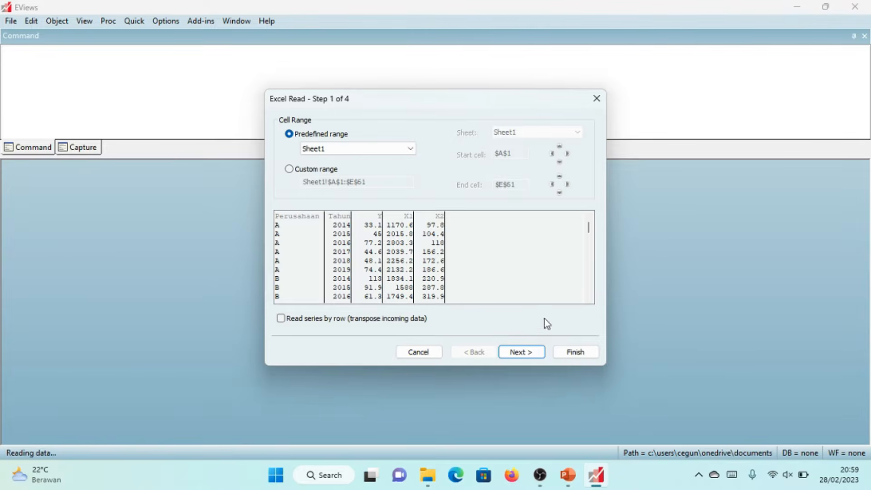
left_click(366, 150)
left_click(366, 156)
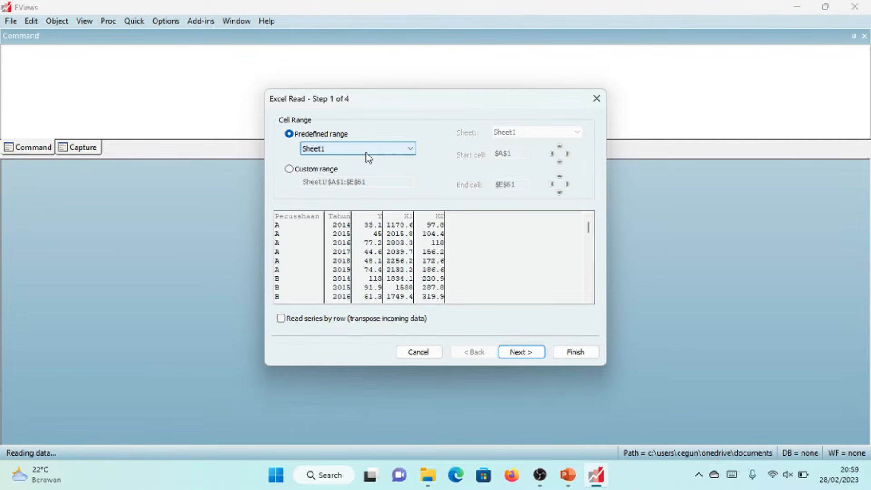
- Accept one header line with names only and #N/A as the missing-value text for the Excel import
left_click(522, 352)
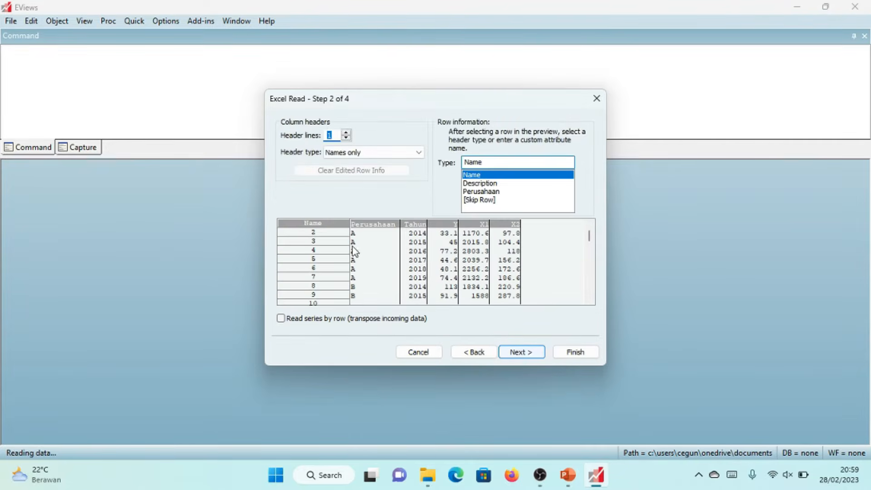
left_click(525, 353)
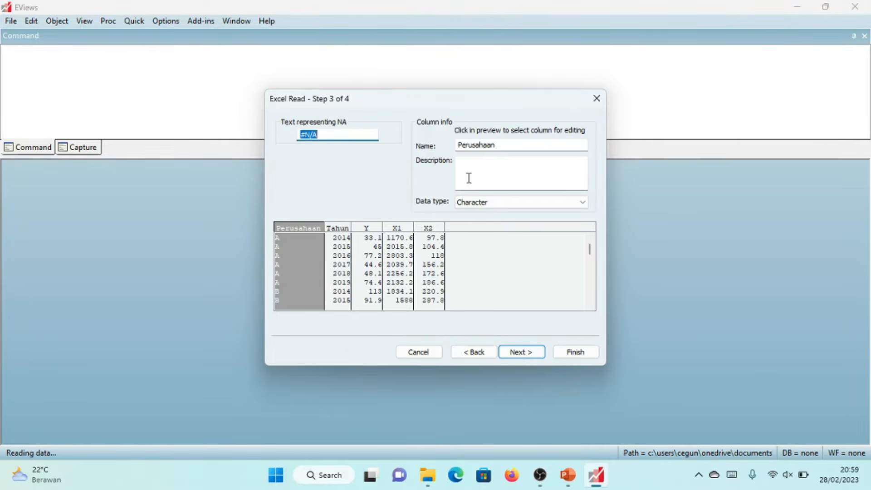
left_click(525, 352)
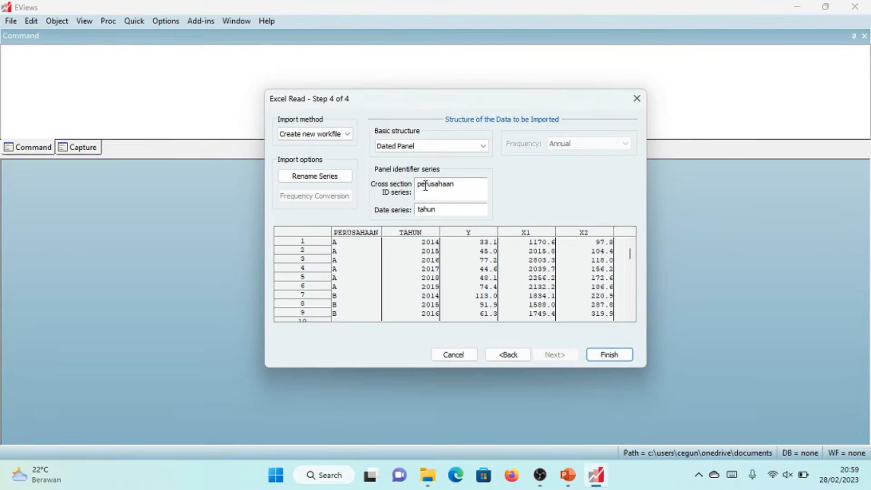
- Import as a Dated Panel with perusahaan as cross section ID and tahun as date series, without linking to the external source
left_click_drag(416, 184, 460, 190)
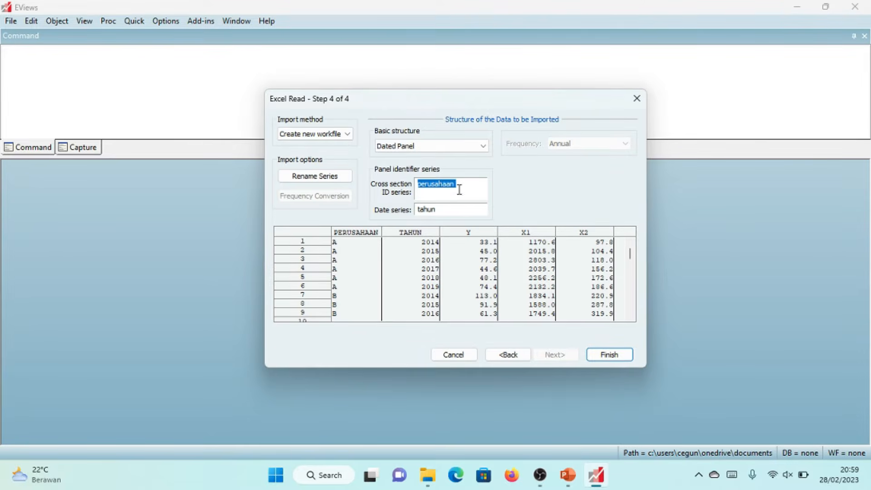
double_click(415, 209)
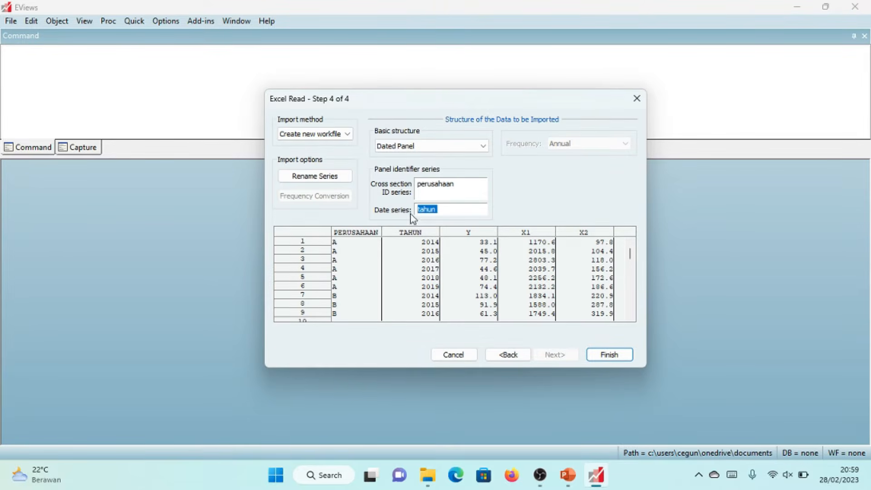
left_click(456, 187)
left_click(399, 146)
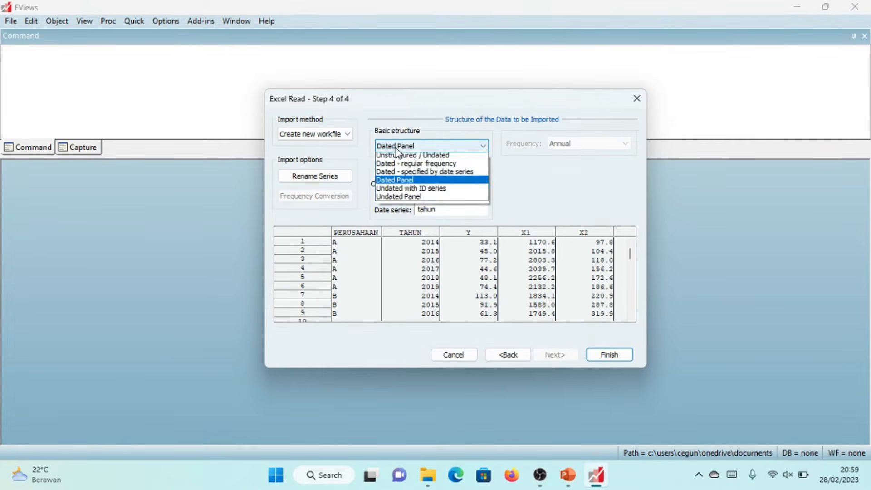
left_click(407, 183)
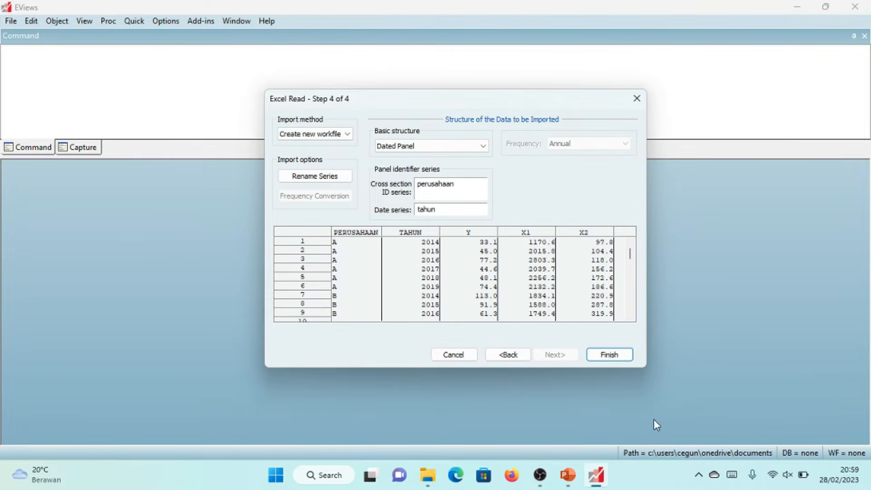
left_click(612, 355)
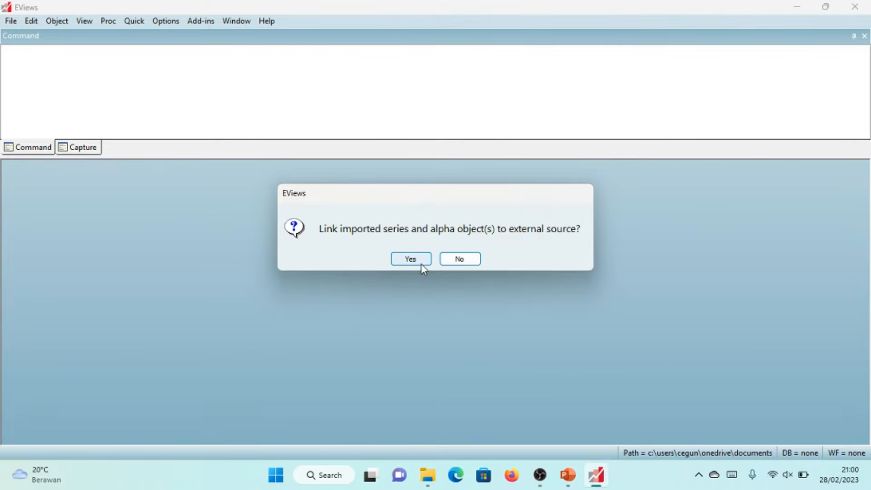
left_click(461, 260)
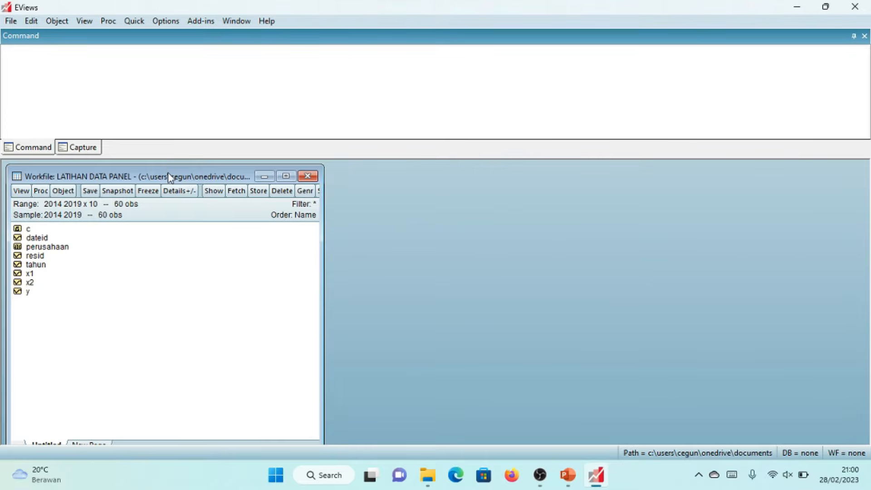
- Open series y, check how its values are labelled by company and year, and close it
left_click_drag(169, 176, 169, 173)
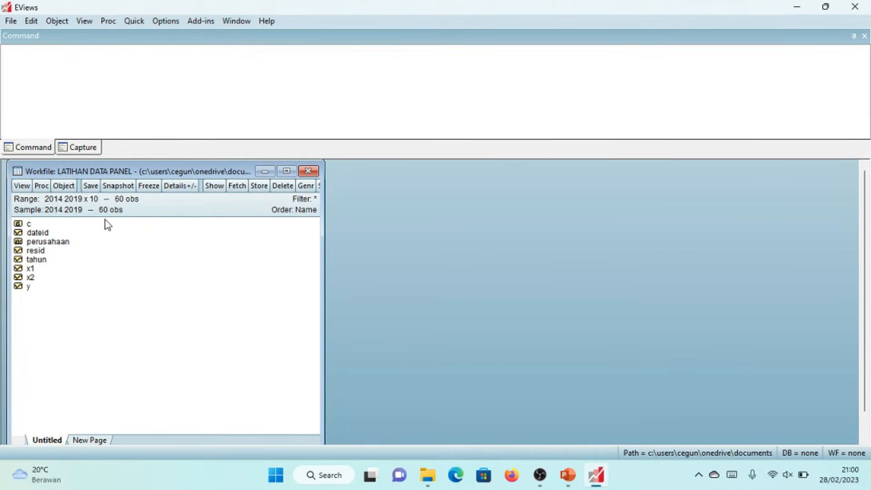
double_click(21, 288)
scroll(86, 269, "down", 11)
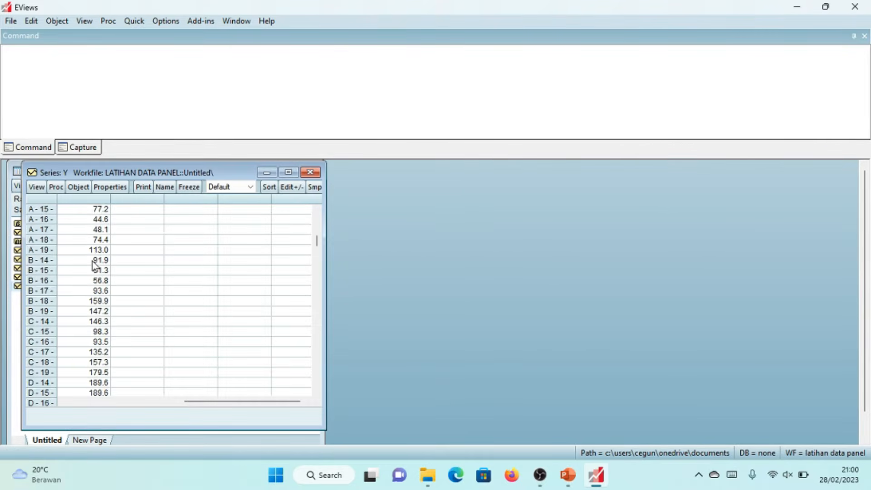
scroll(93, 265, "up", 12)
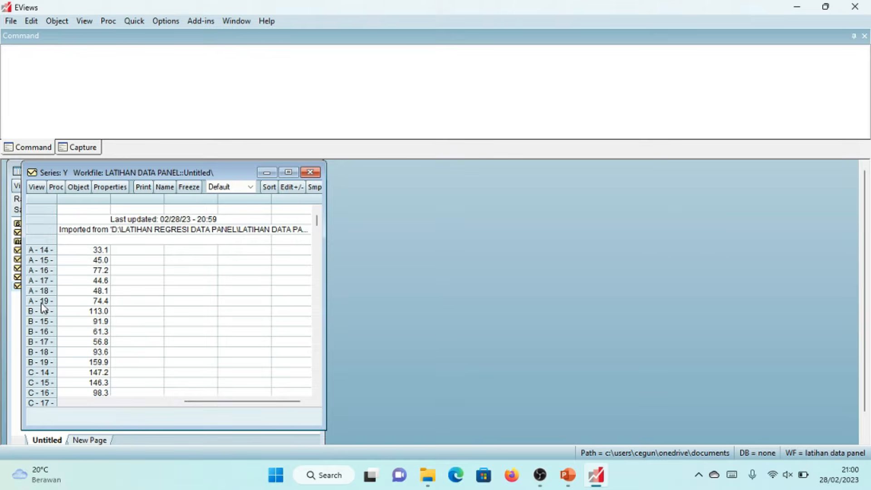
scroll(48, 315, "down", 1)
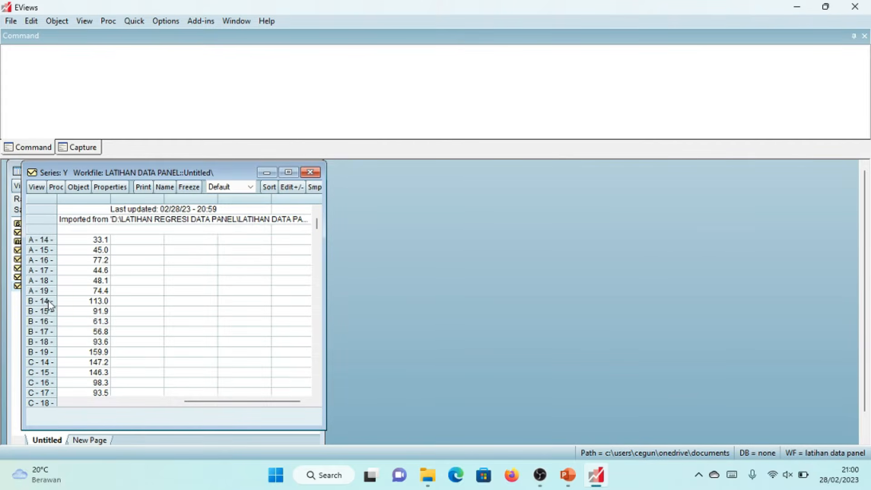
left_click(49, 303)
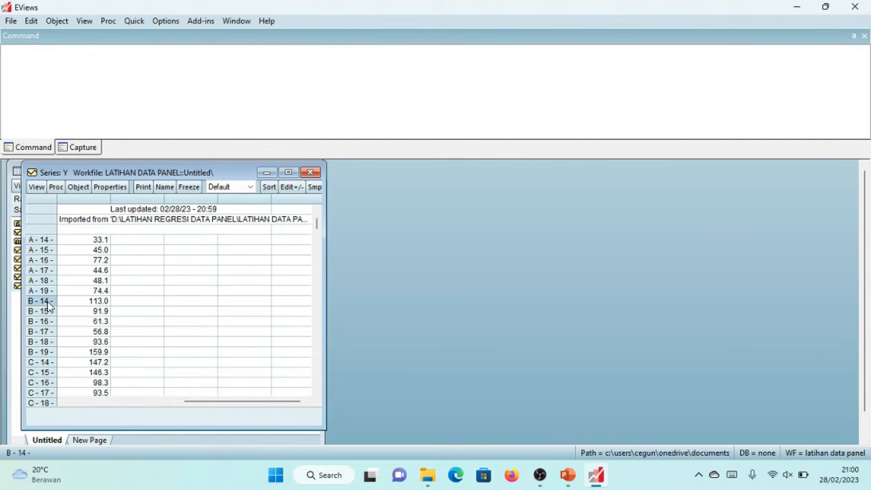
left_click(51, 352)
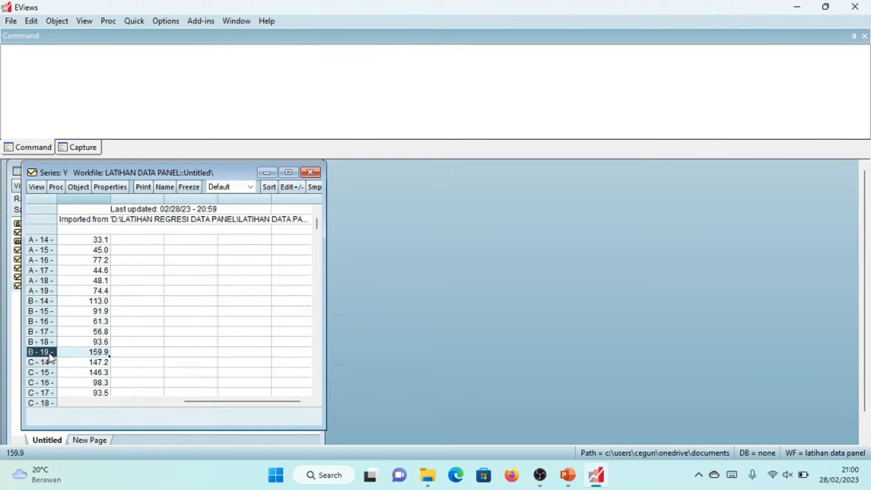
left_click(311, 173)
- View the imported values of series x2 and x1 individually, closing each one after checking
left_click(30, 269)
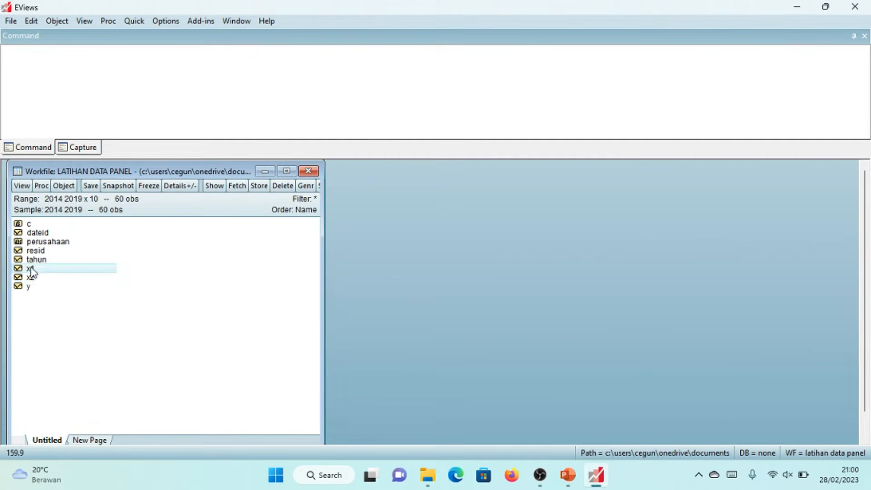
double_click(30, 278)
left_click(335, 173)
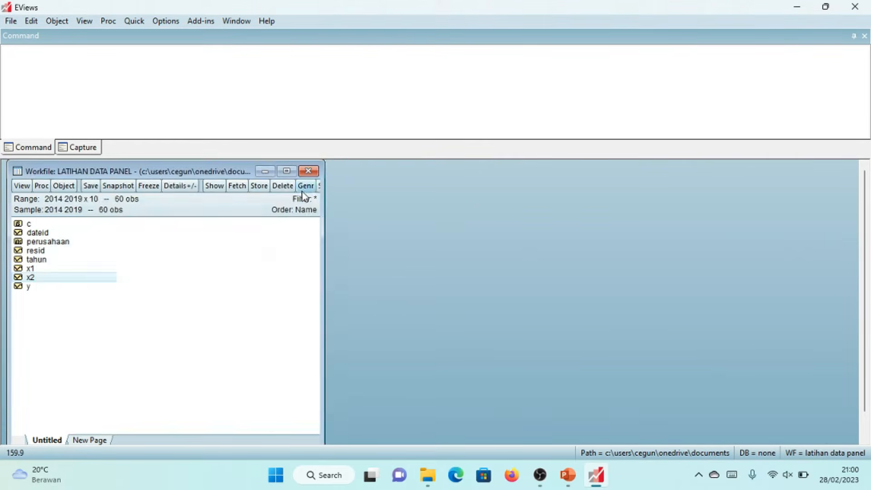
double_click(36, 268)
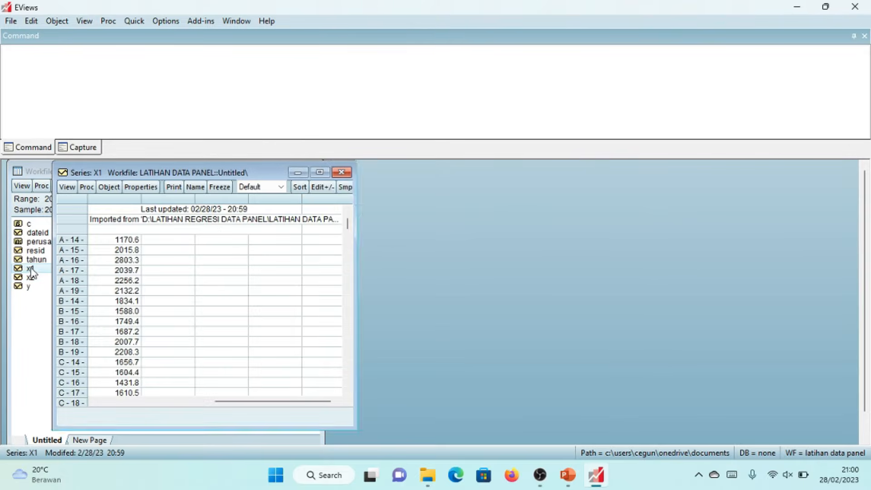
left_click(344, 173)
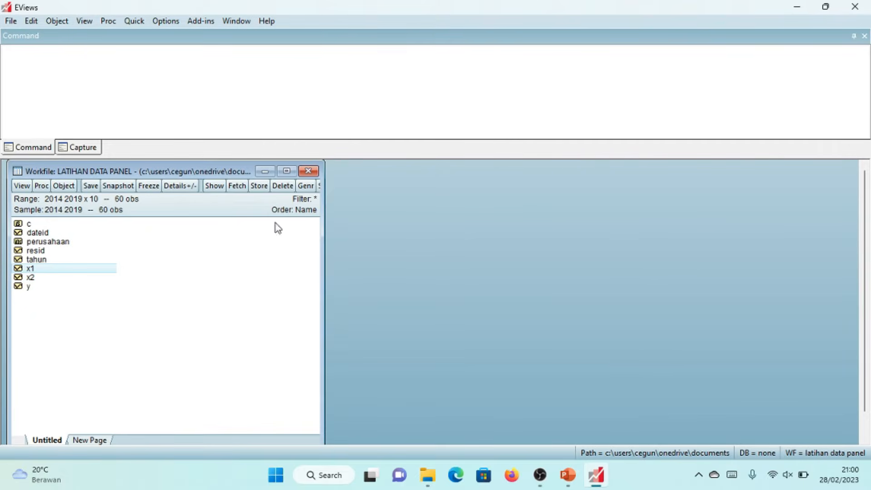
left_click(30, 288)
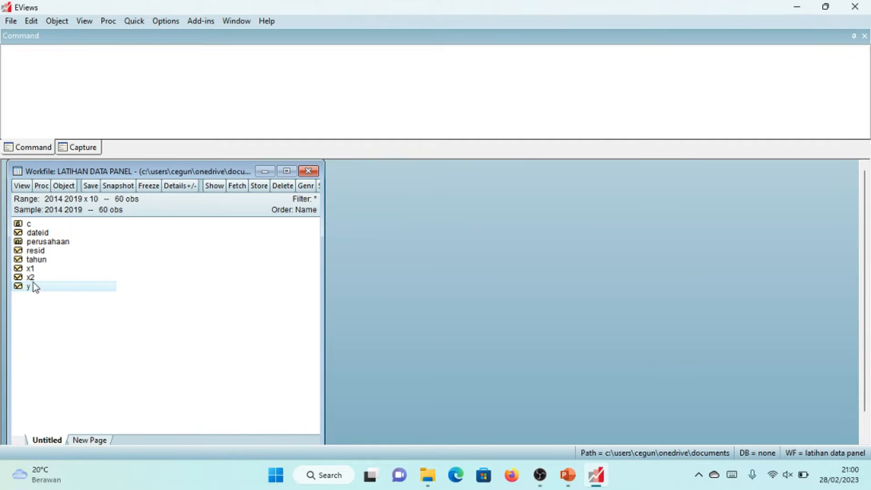
left_click(32, 279, "ctrl")
left_click(30, 269, "ctrl")
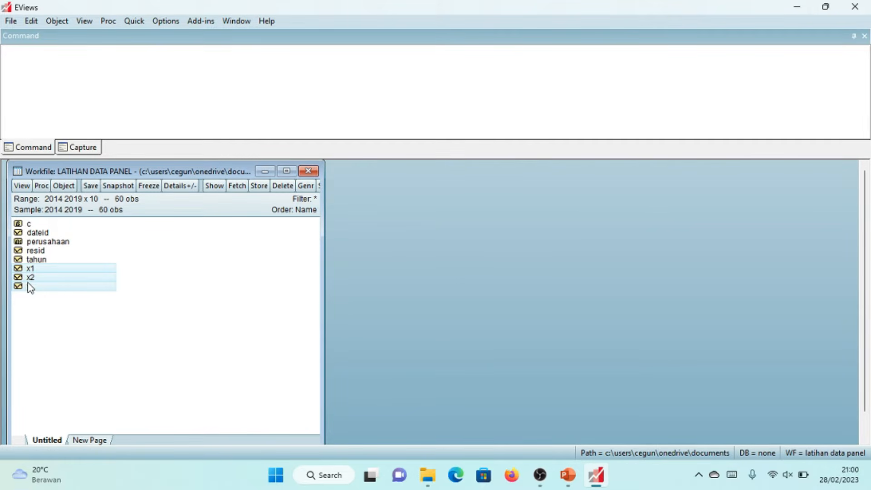
left_click(93, 310)
left_click(30, 288)
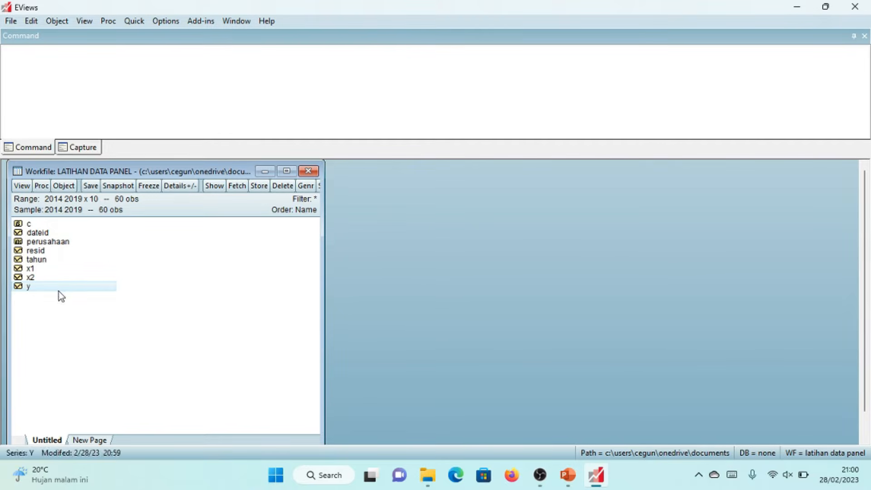
left_click(57, 279, "ctrl")
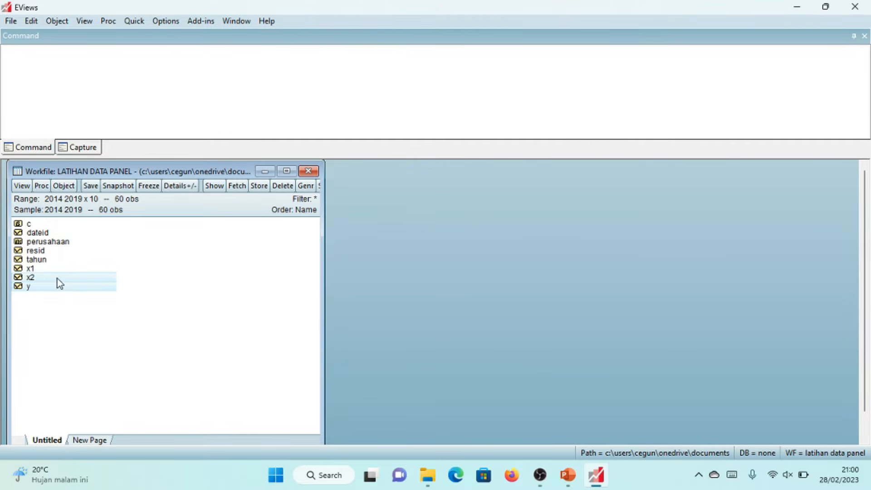
left_click(31, 268, "ctrl")
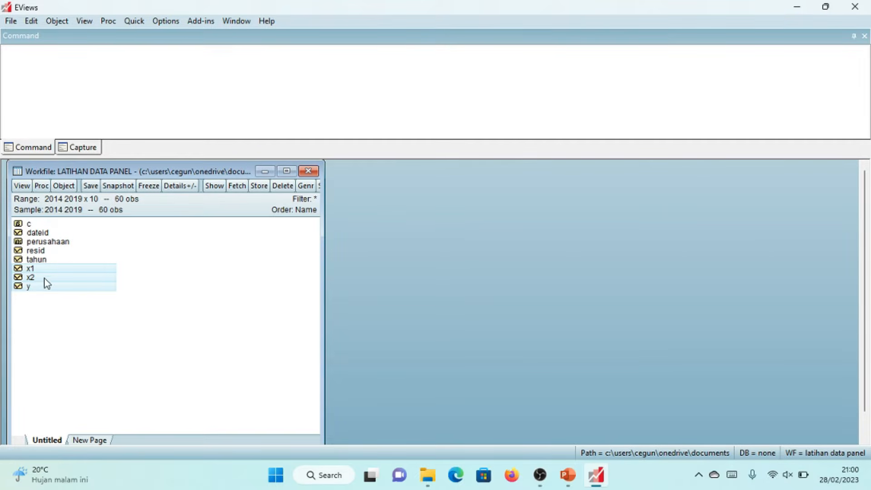
left_click(32, 317)
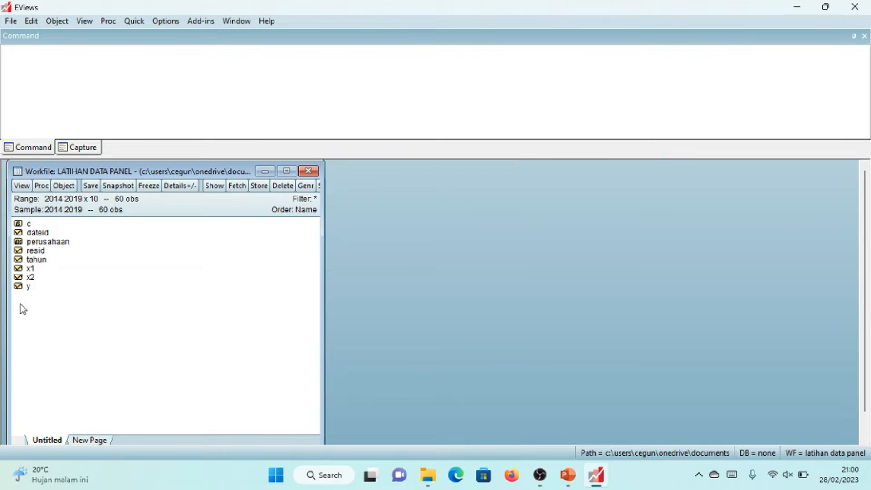
- Select series x1, x2 and y and open them together as a group
left_click(29, 269)
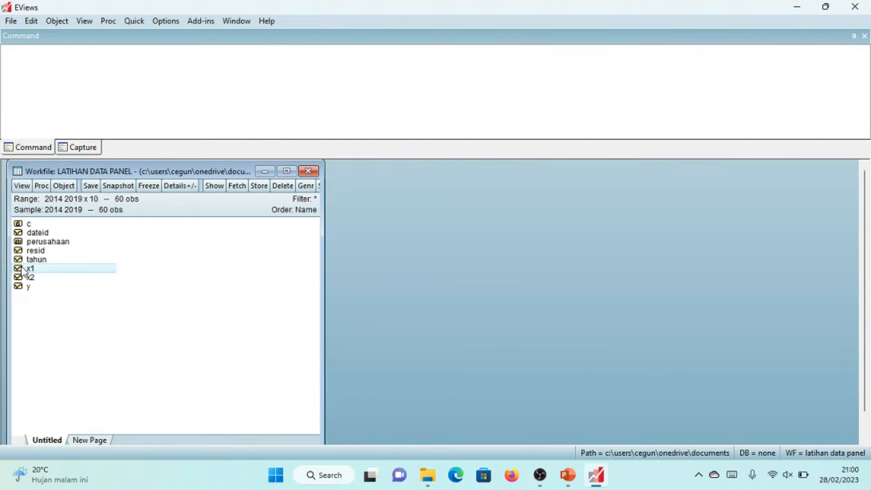
left_click(35, 279, "ctrl")
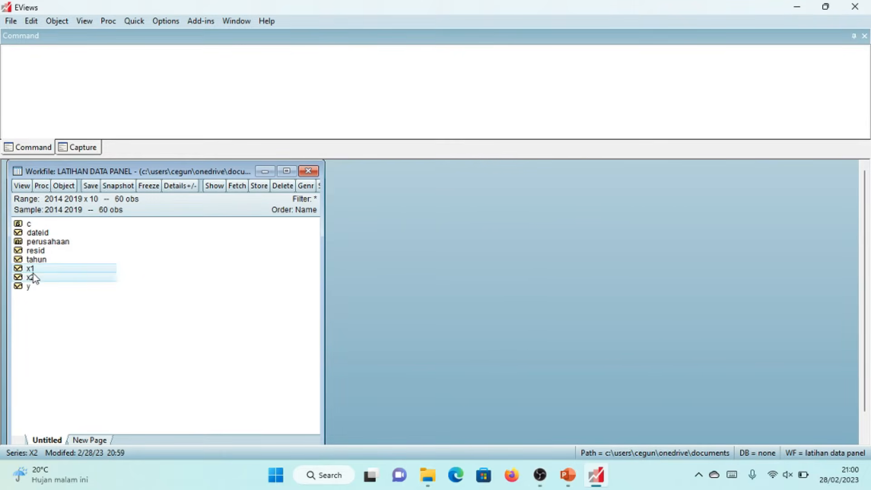
key("shift+Down")
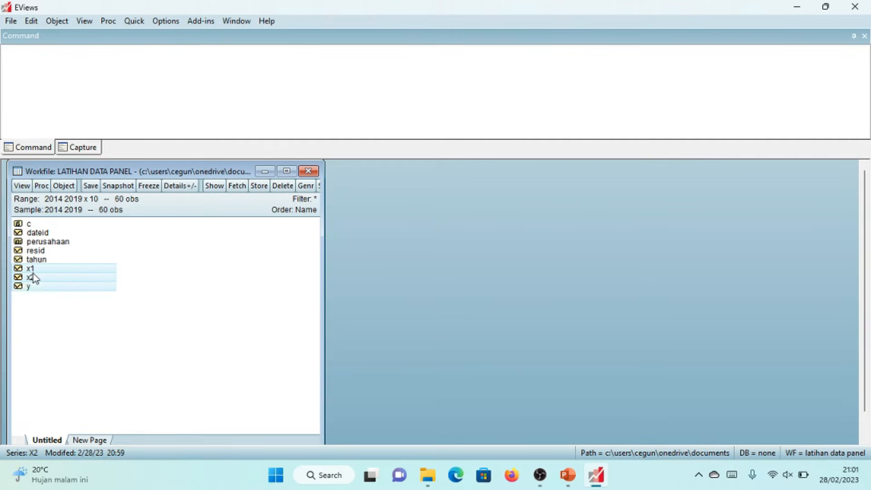
right_click(61, 274)
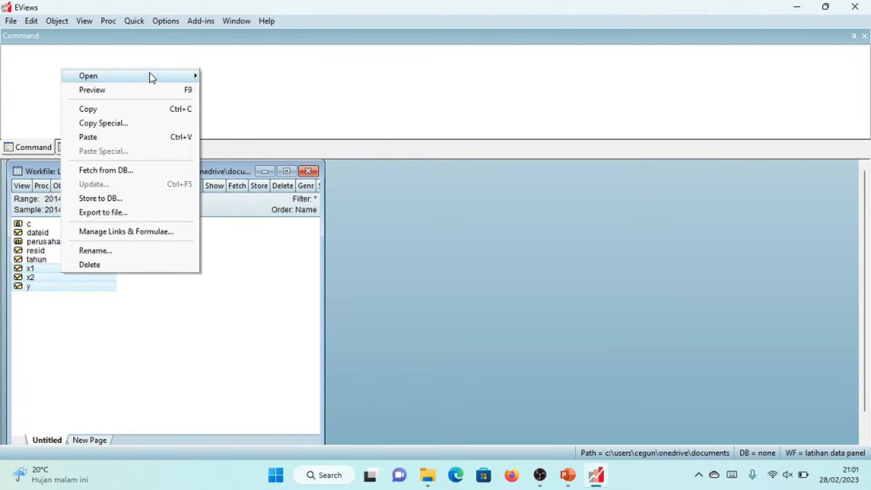
mouse_move(151, 73)
left_click(244, 81)
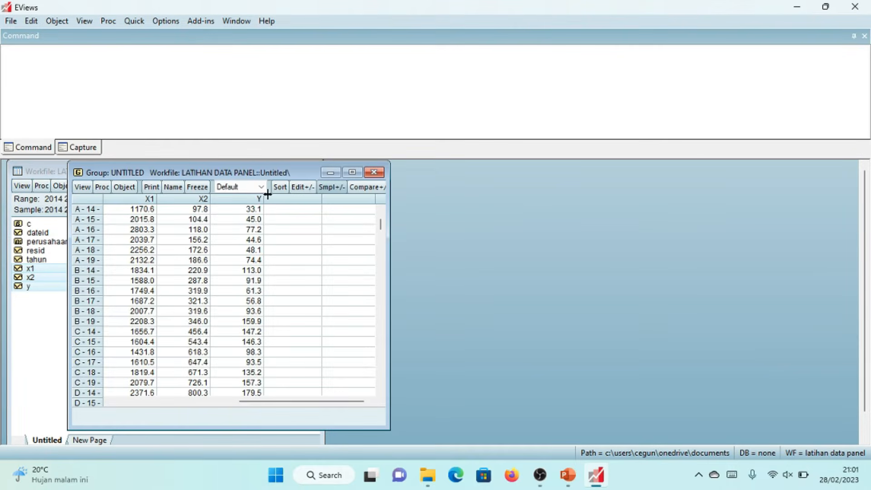
- Check the group's values across all companies and years, and close it, deleting the untitled group
scroll(194, 269, "down", 5)
scroll(195, 273, "down", 10)
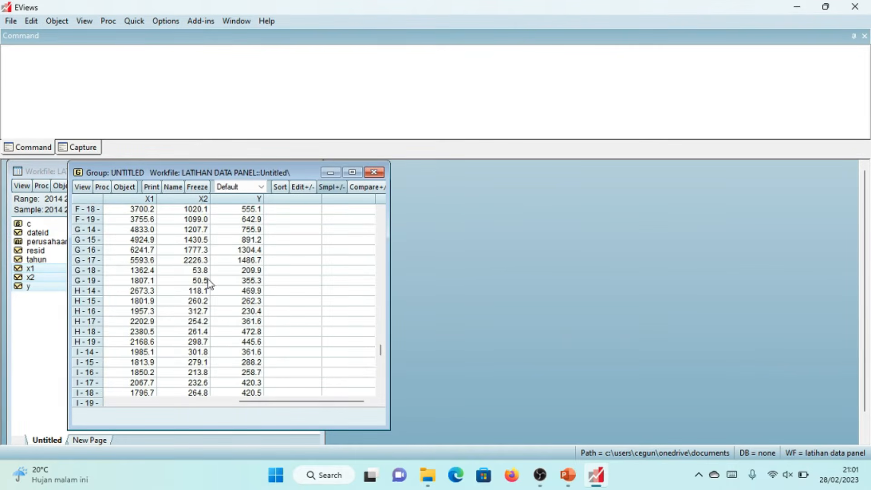
left_click_drag(383, 352, 380, 200)
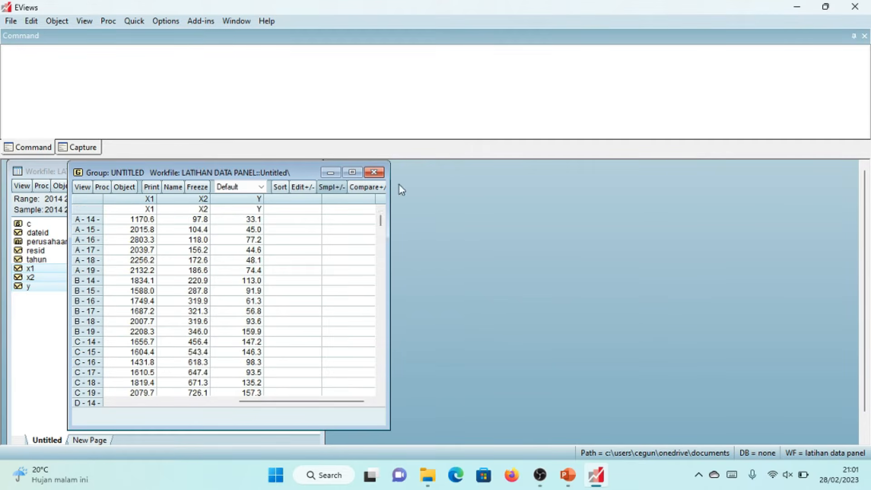
left_click(373, 172)
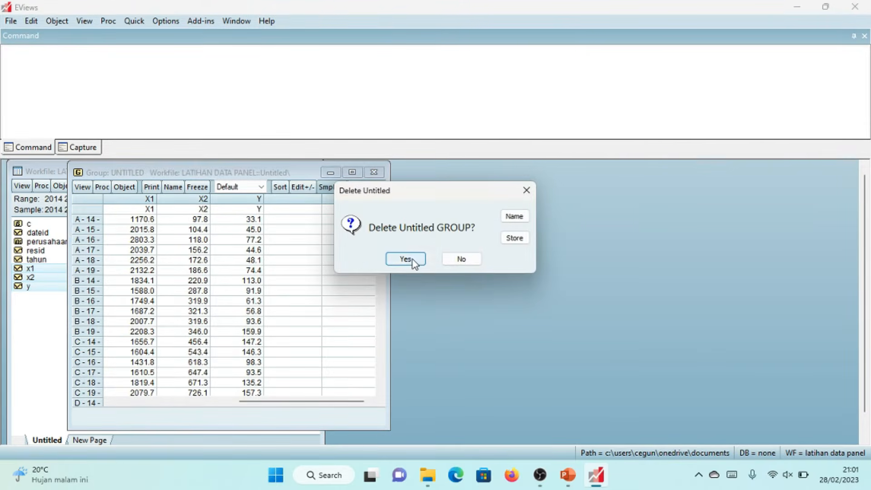
left_click(411, 259)
left_click(161, 295)
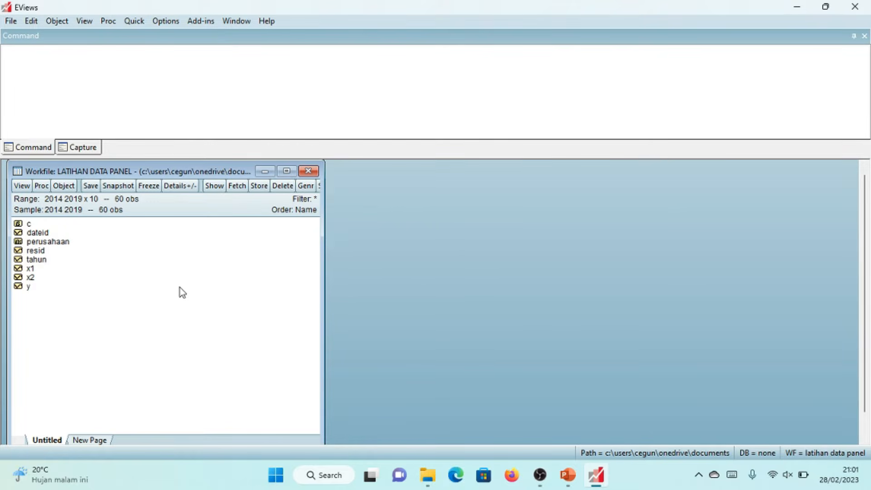
left_click(30, 269)
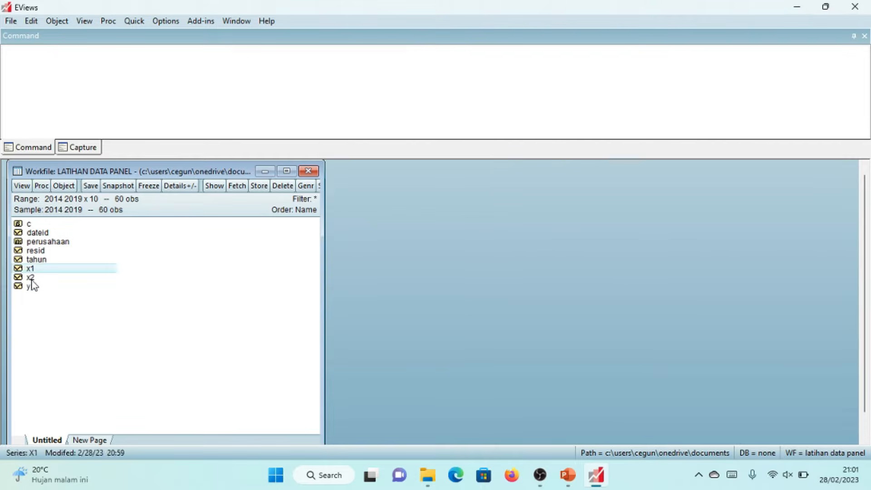
left_click(29, 286)
left_click(176, 317)
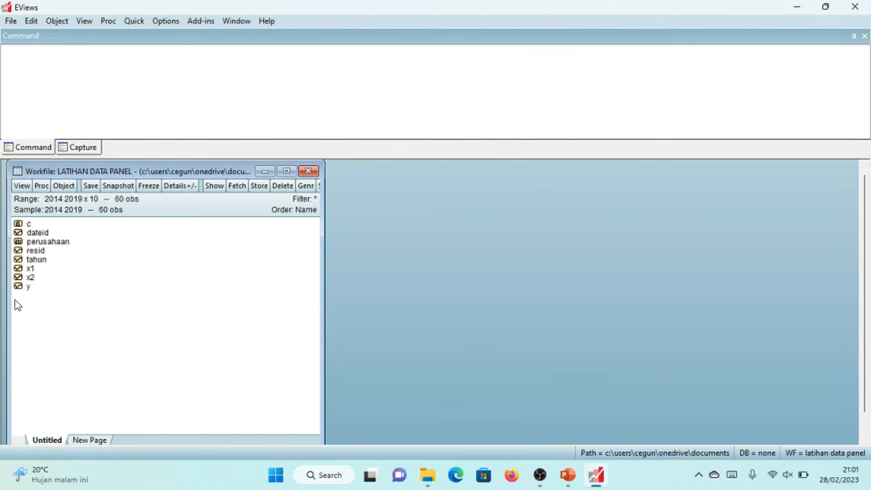
- Select series y, x1 and x2 with y as the first variable and open them together as an equation
left_click(27, 287)
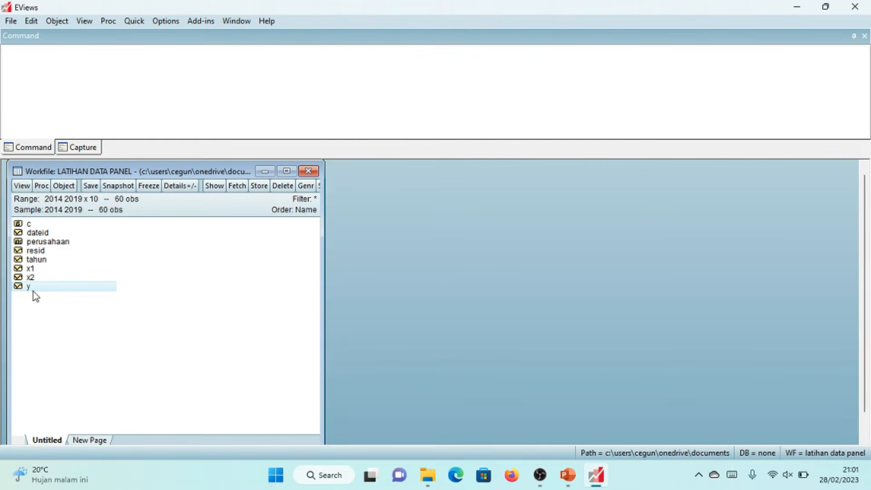
left_click(30, 269, "ctrl")
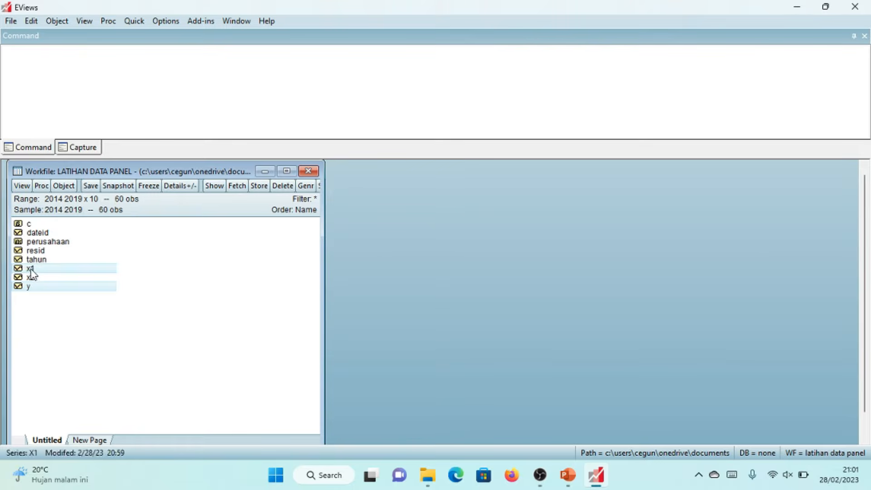
left_click(30, 278, "ctrl")
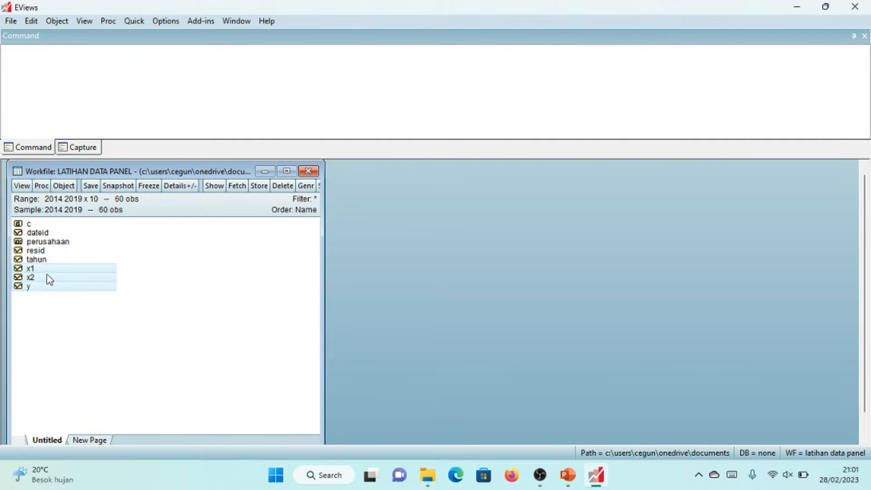
right_click(49, 279)
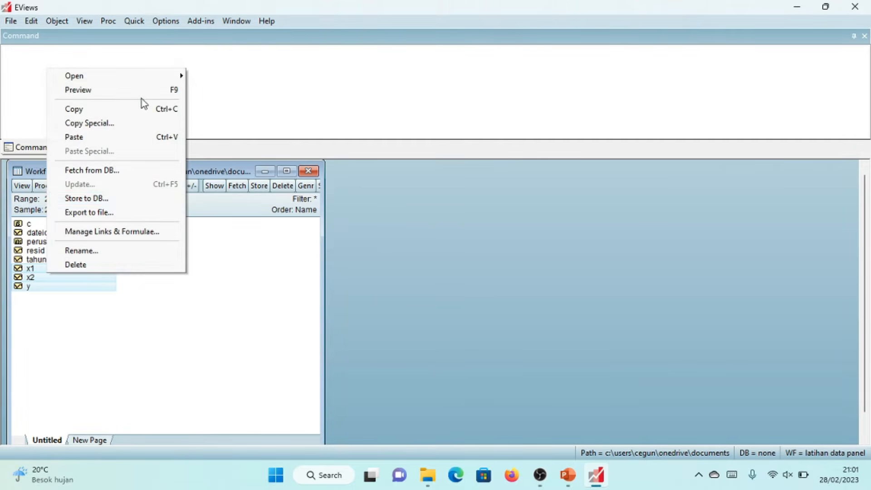
mouse_move(164, 76)
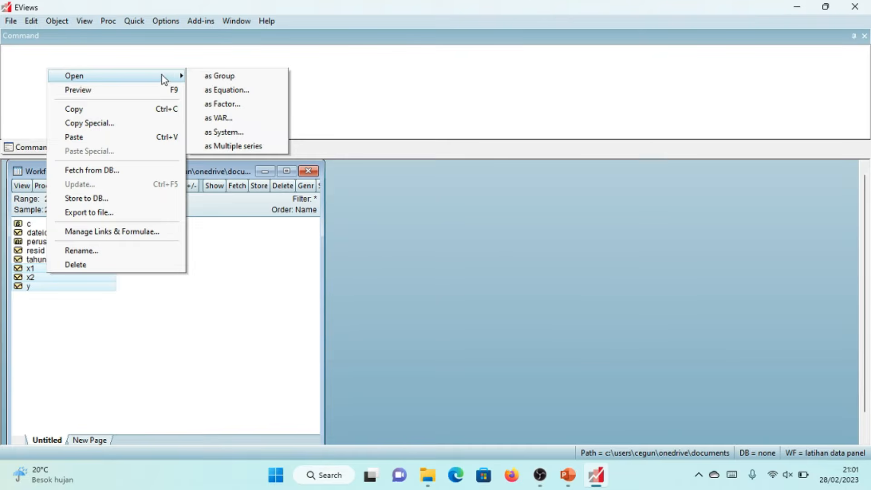
left_click(233, 89)
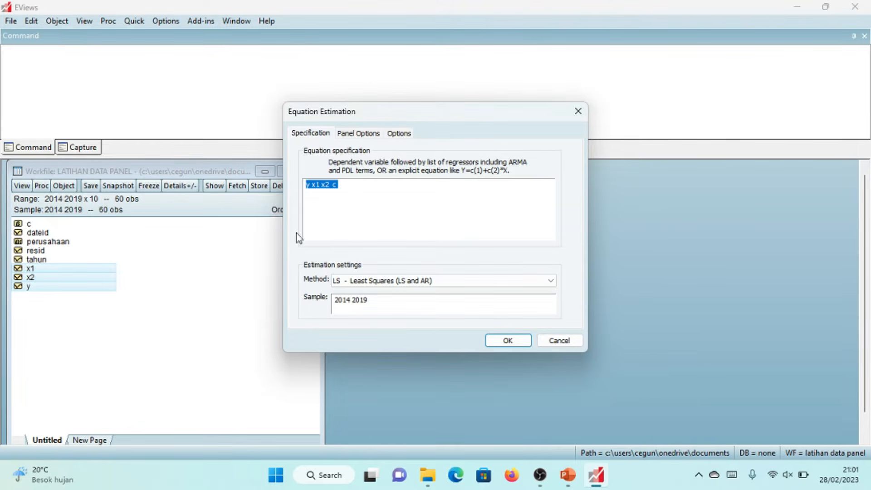
- Rewrite the equation specification as y c x1 x2, placing the constant directly after the dependent variable
left_click(366, 191)
left_click(313, 183)
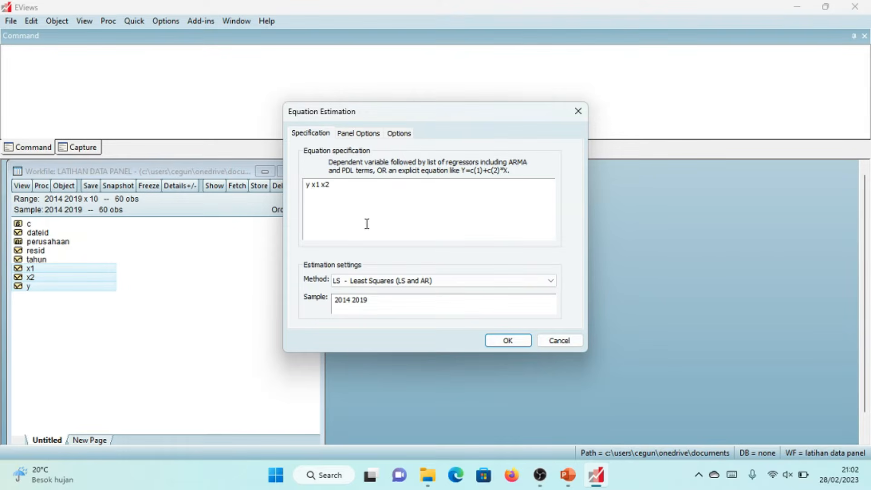
type("c")
left_click(414, 181)
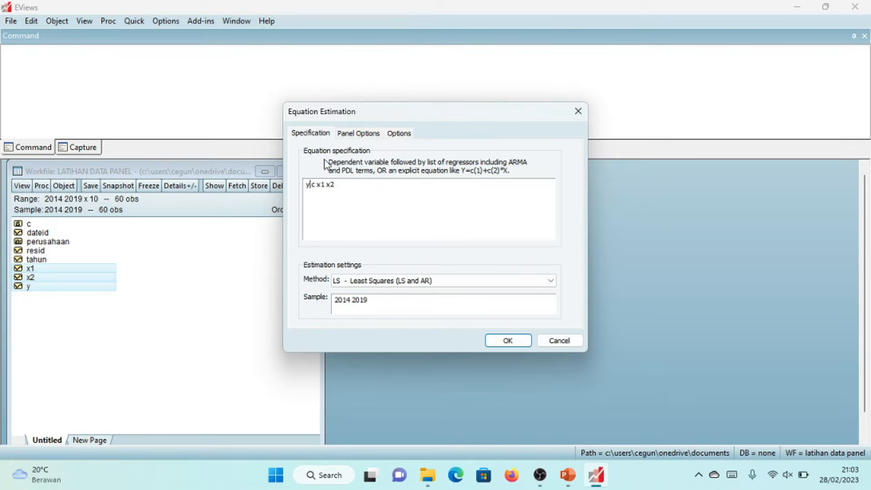
- Keep the cross-section effects at None and estimate the common effect model by panel least squares
left_click(355, 136)
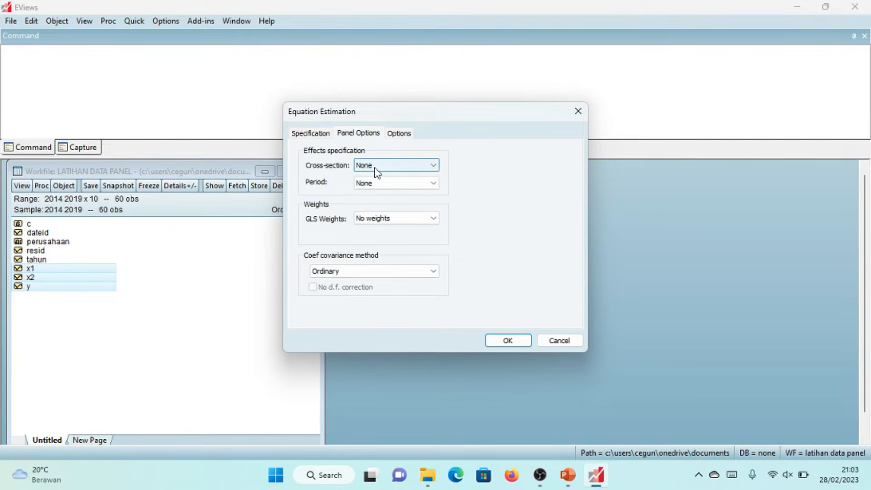
left_click(399, 168)
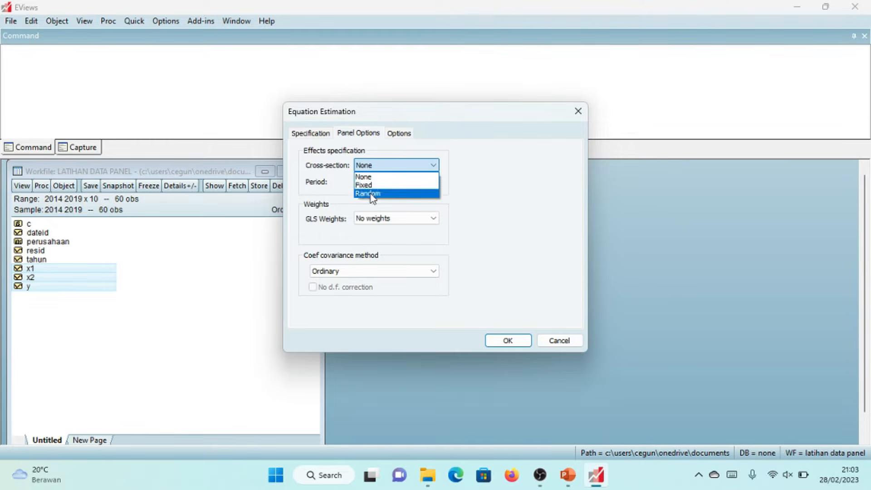
left_click(490, 168)
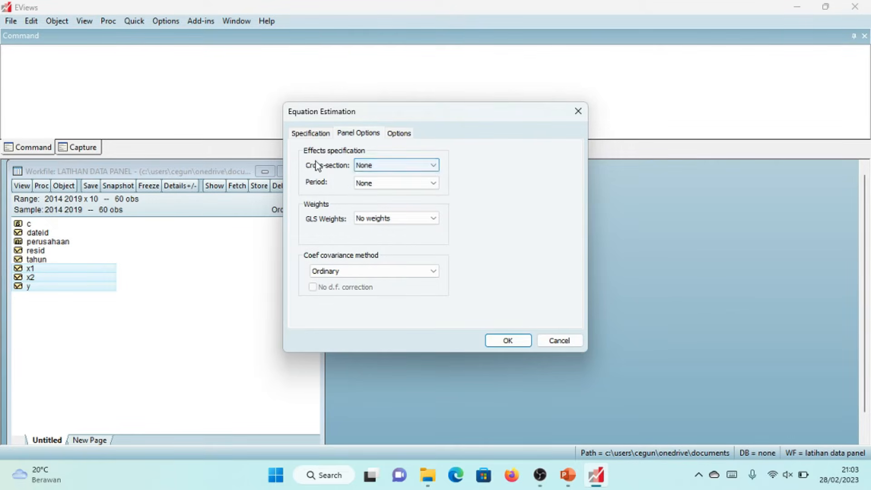
left_click(383, 167)
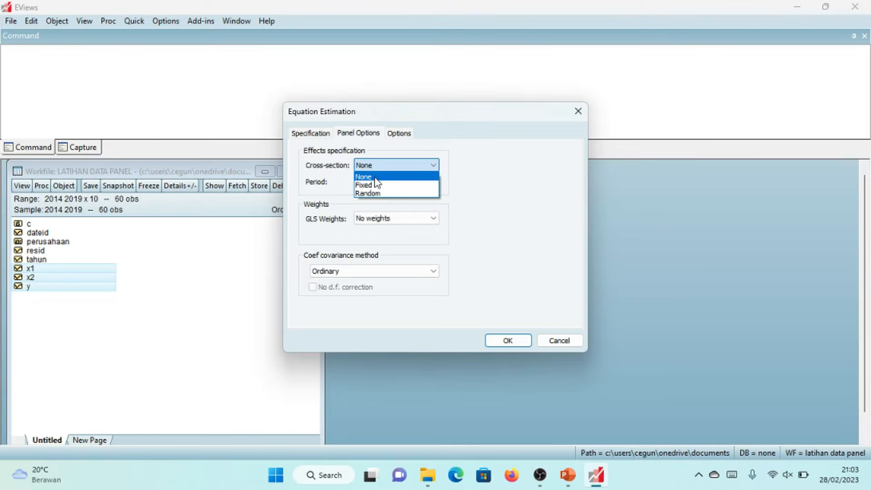
left_click(375, 178)
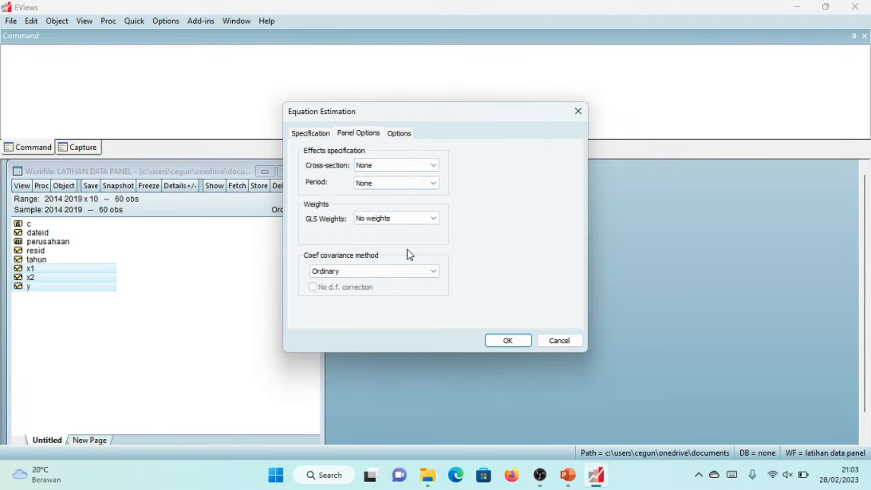
left_click(512, 341)
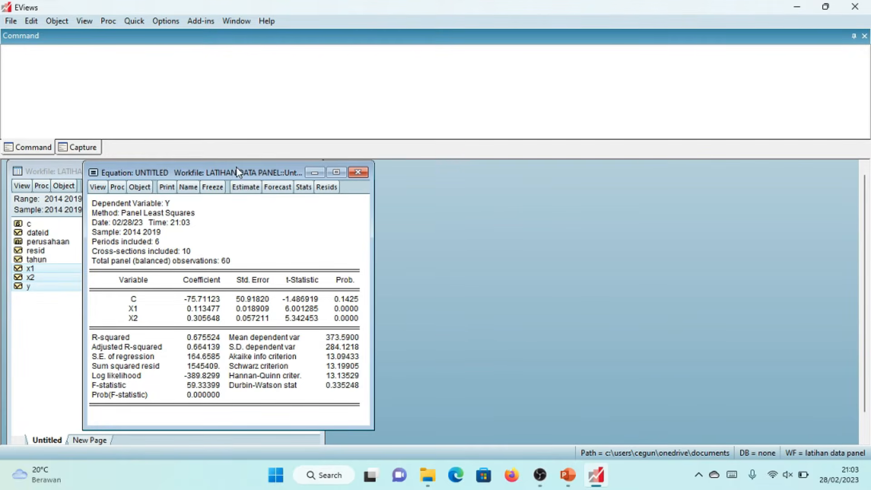
- Freeze the estimation output as a table and arrange the table and equation windows side by side
left_click_drag(238, 171, 479, 170)
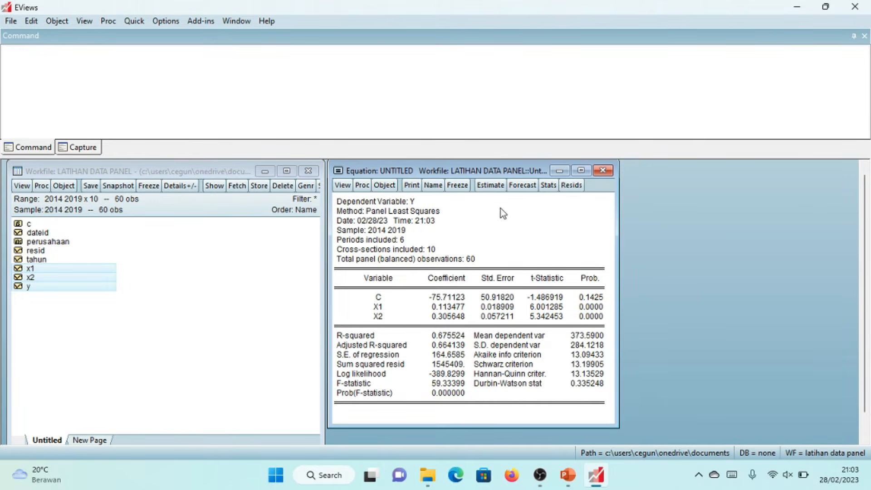
left_click(457, 185)
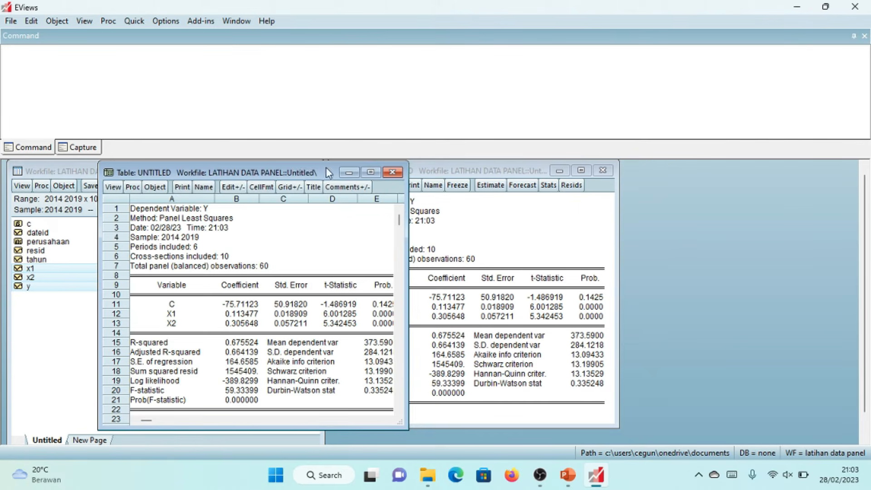
left_click_drag(602, 184, 313, 199)
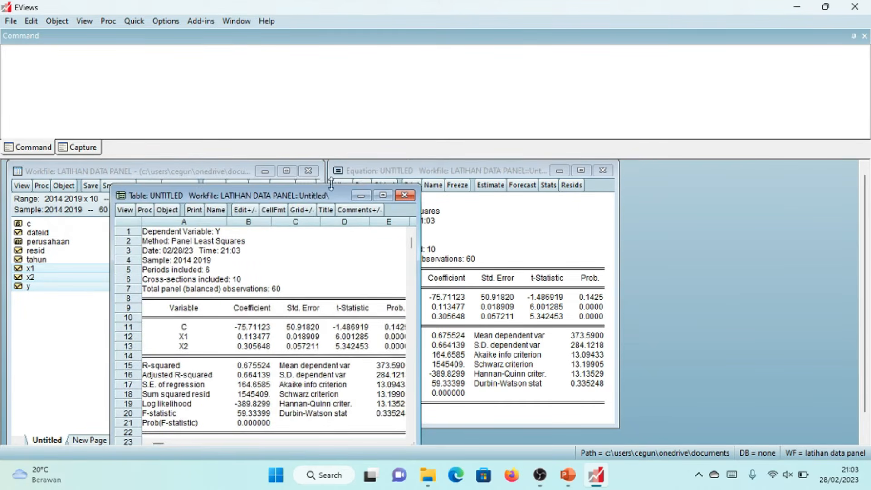
left_click(381, 174)
left_click_drag(381, 175, 487, 185)
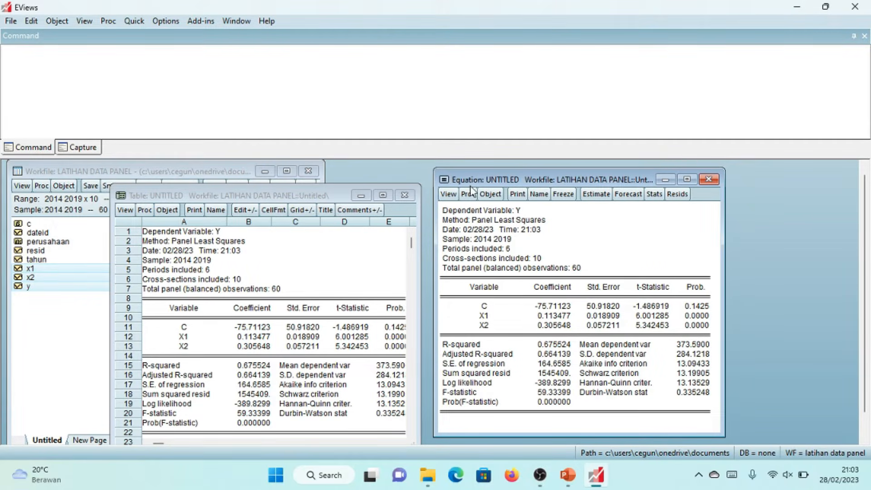
left_click_drag(298, 196, 291, 184)
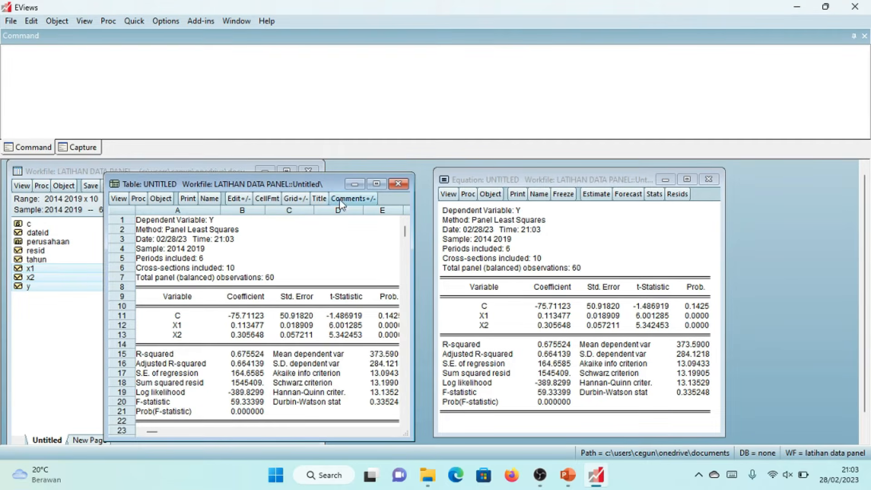
mouse_move(293, 184)
left_mouse_down()
mouse_move(269, 188)
mouse_move(298, 188)
left_mouse_up()
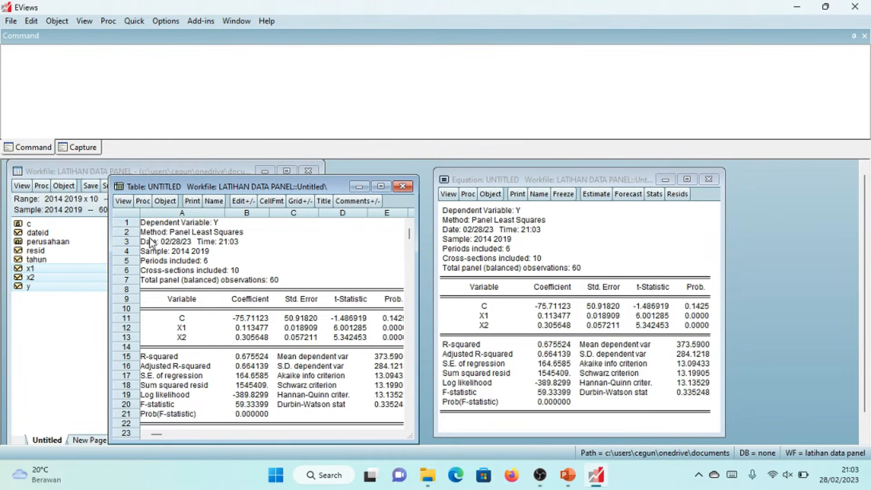
- Name the frozen output table cem
left_click(214, 201)
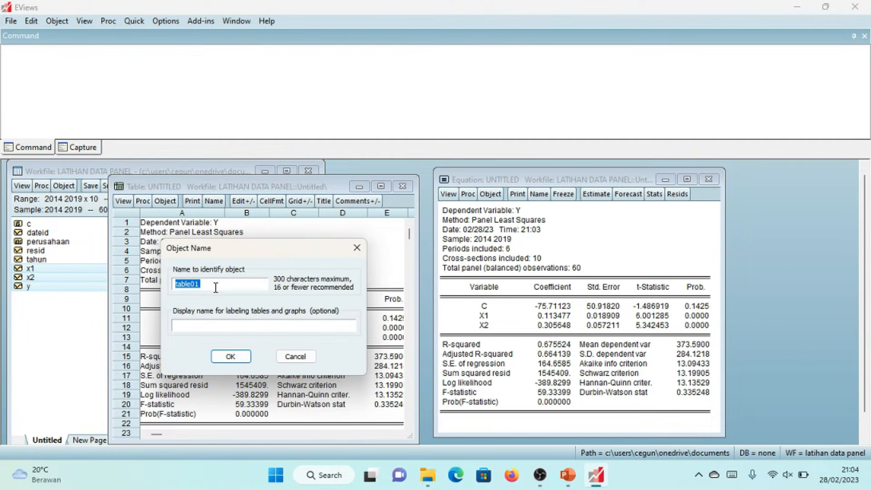
type("c")
left_click(243, 355)
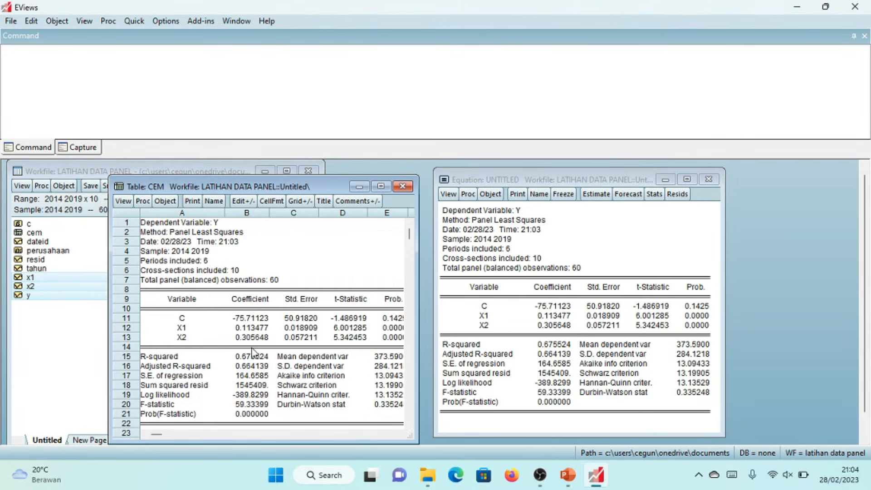
- Close the cem table, and reopen it from the workfile to check the stored output before closing it again
left_click(30, 233)
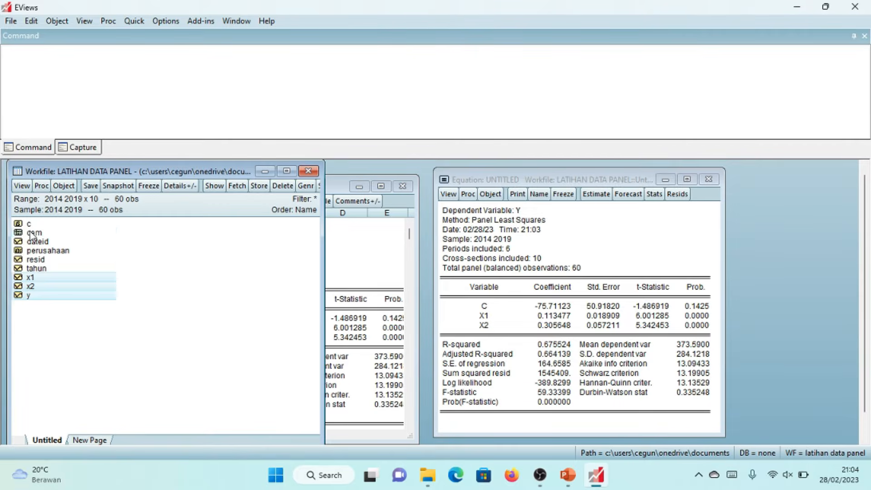
left_click(363, 233)
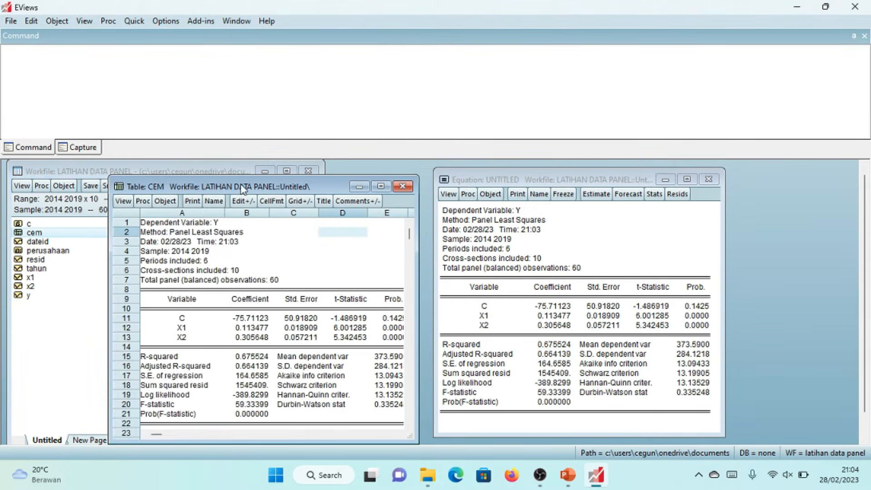
left_click(407, 187)
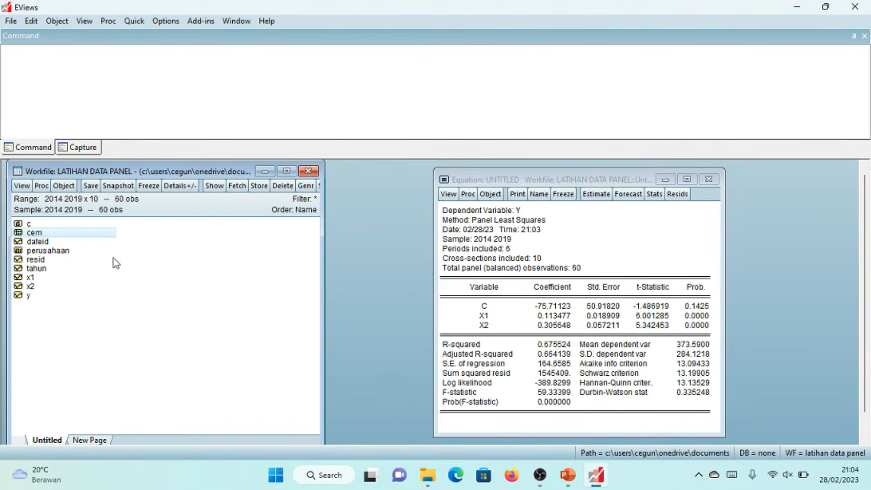
left_click(176, 278)
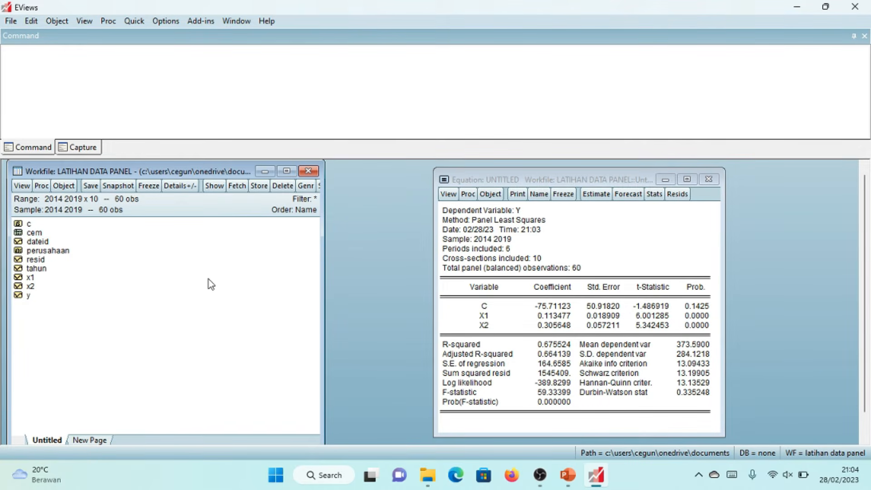
double_click(34, 232)
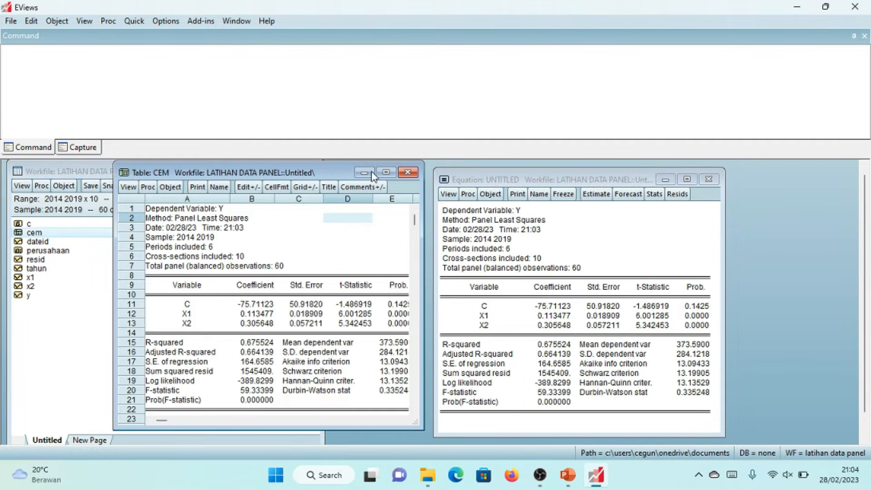
left_click(408, 172)
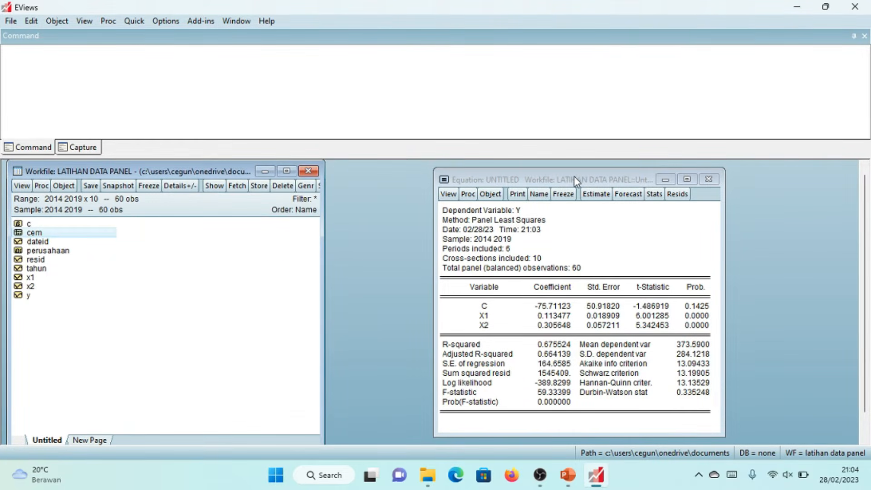
- Re-estimate the equation y c x1 x2 with cross-section effects set to Fixed, keeping period effects at None
left_click_drag(573, 177, 350, 175)
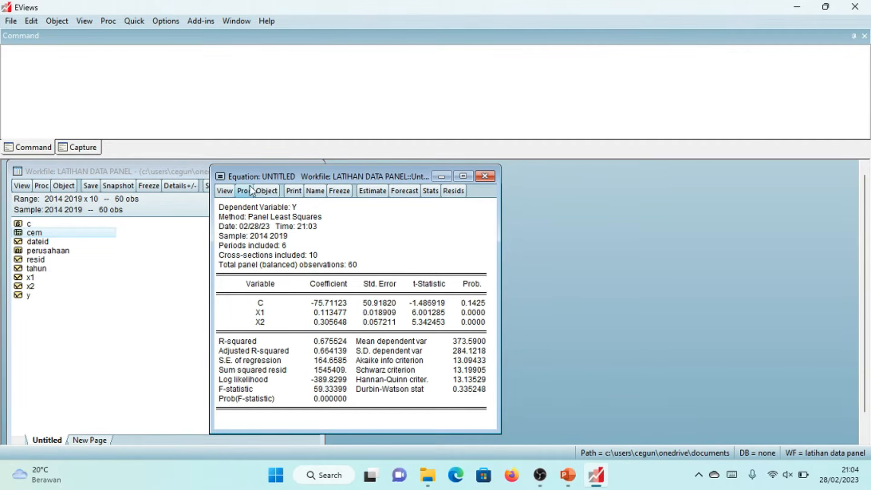
left_click(377, 192)
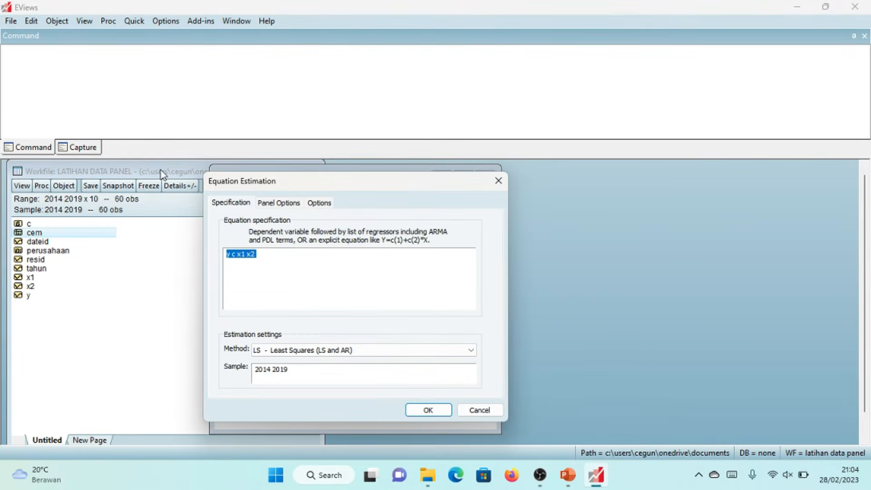
left_click(292, 273)
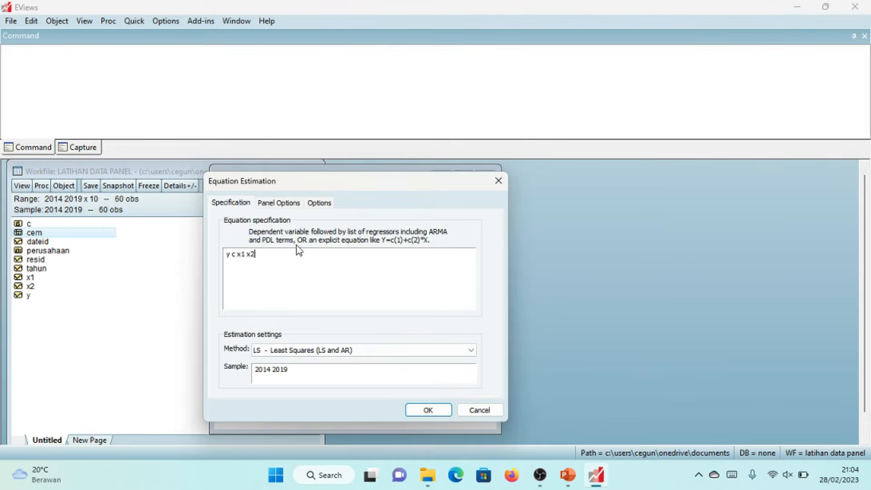
left_click(277, 204)
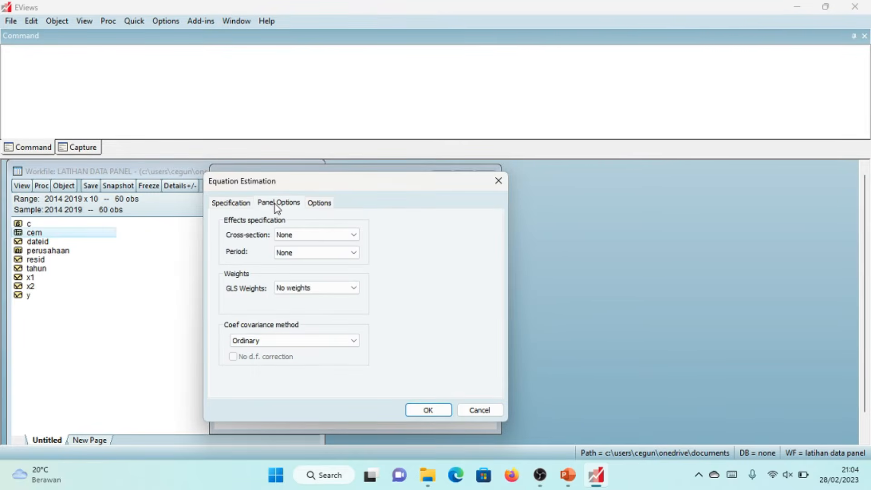
left_click(299, 239)
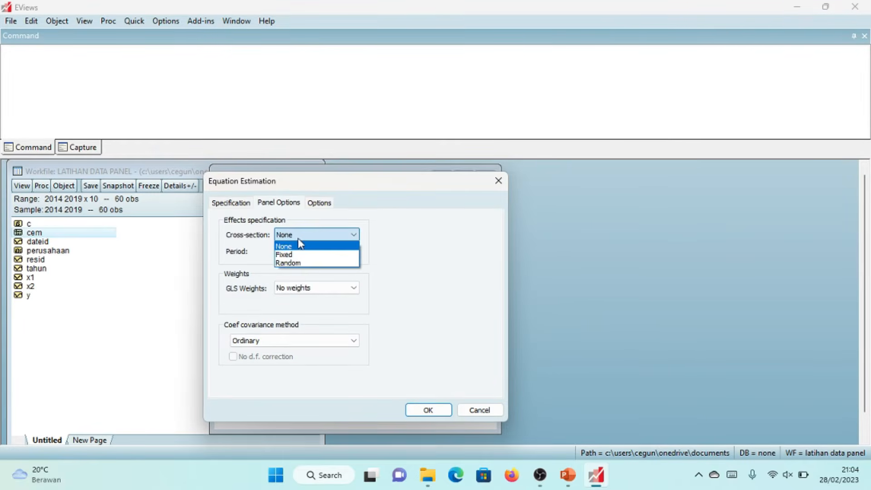
left_click(293, 256)
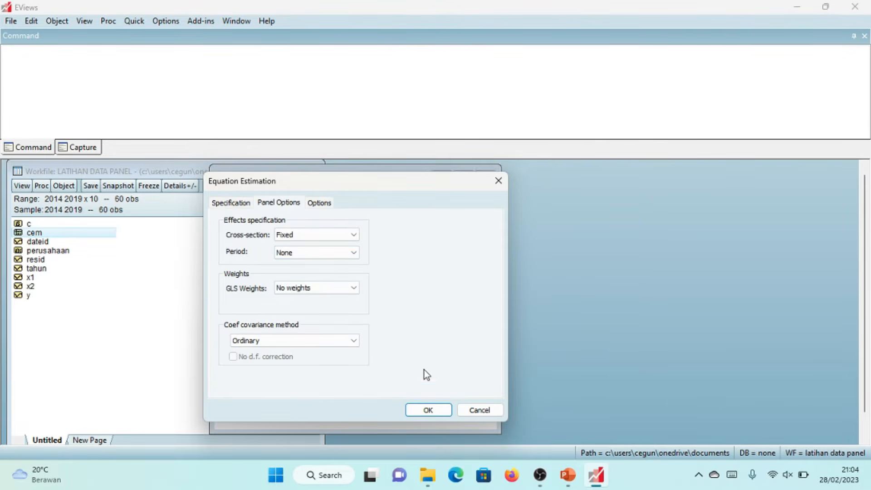
left_click(440, 410)
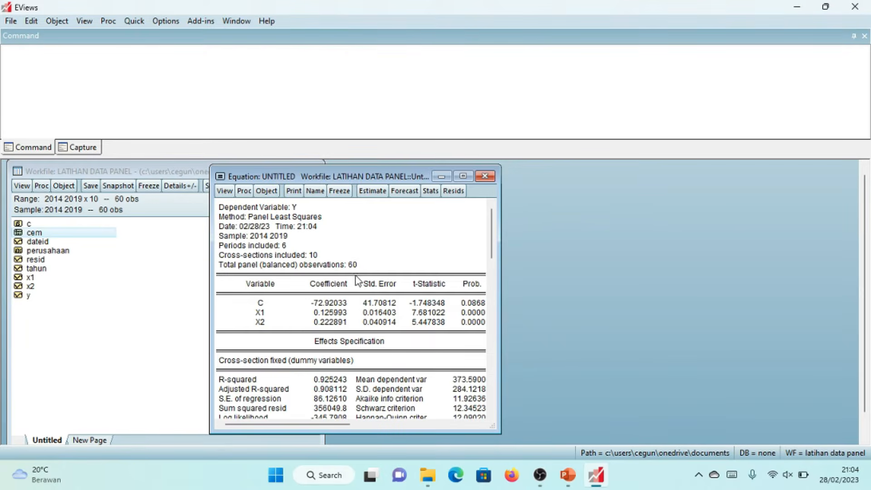
- Review the fixed effects output, freeze it as a table, and name the table FEM
scroll(373, 280, "down", 1)
scroll(381, 327, "up", 1)
scroll(339, 324, "down", 1)
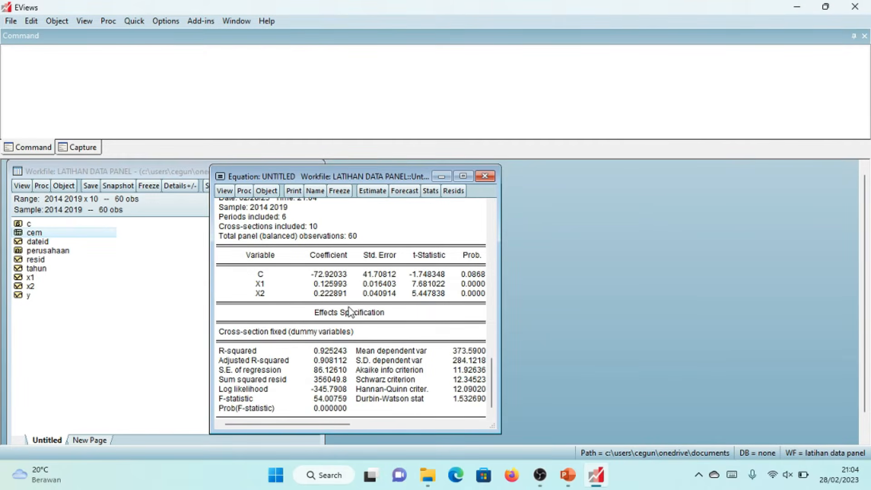
scroll(367, 252, "up", 1)
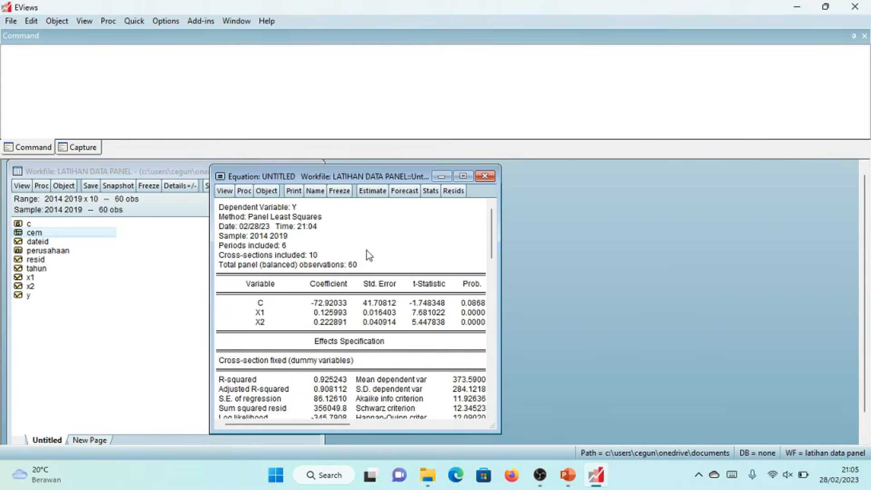
left_click_drag(293, 178, 334, 175)
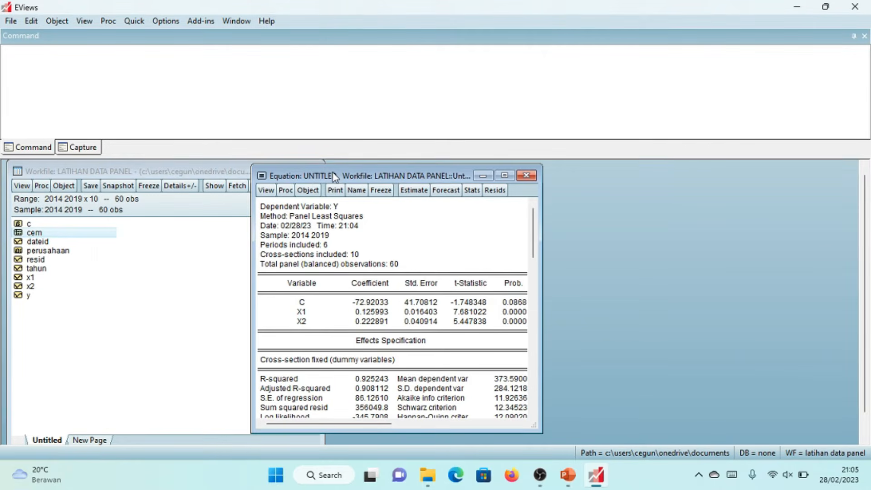
left_click(377, 193)
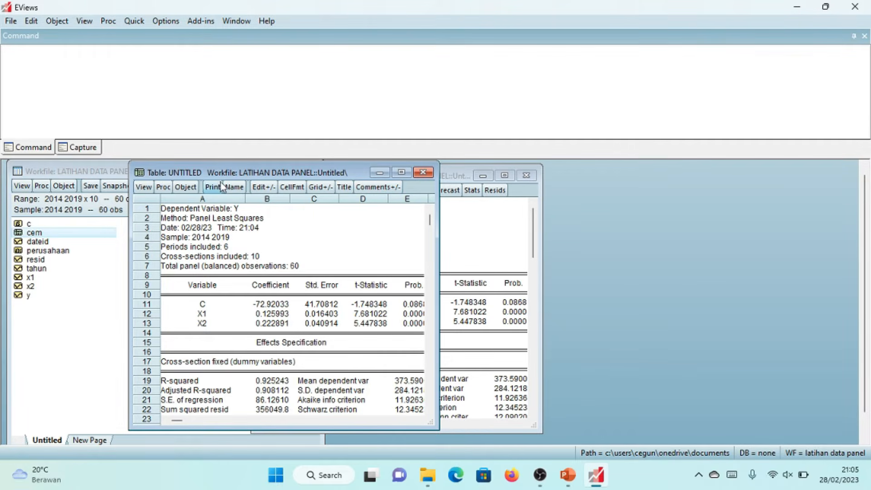
left_click(234, 187)
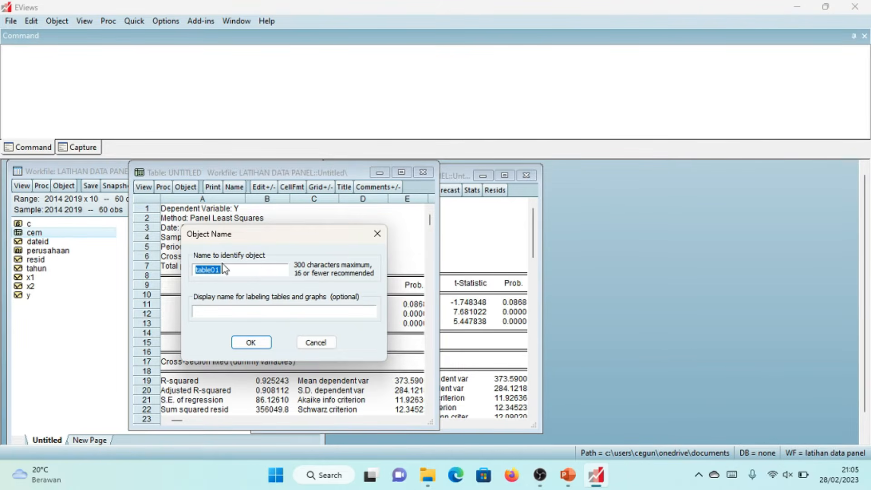
type("FEM")
left_click(251, 342)
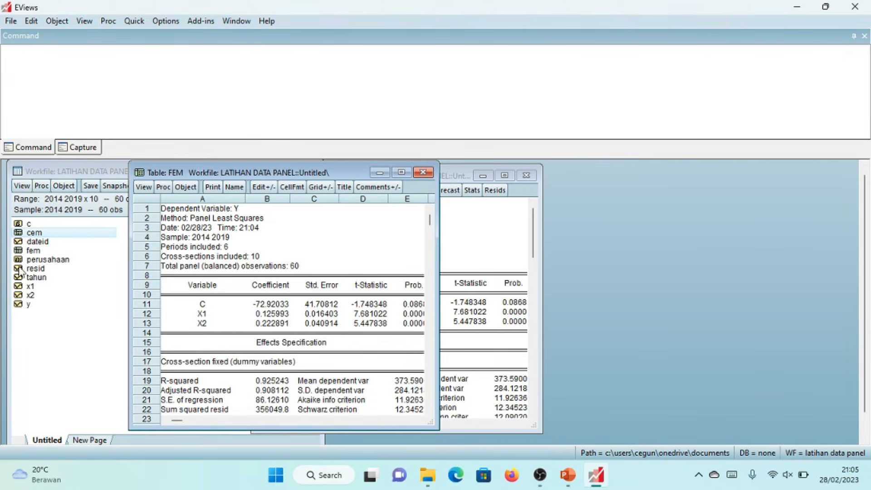
- Locate the fem table in the workfile and close its open table window
left_click(34, 251)
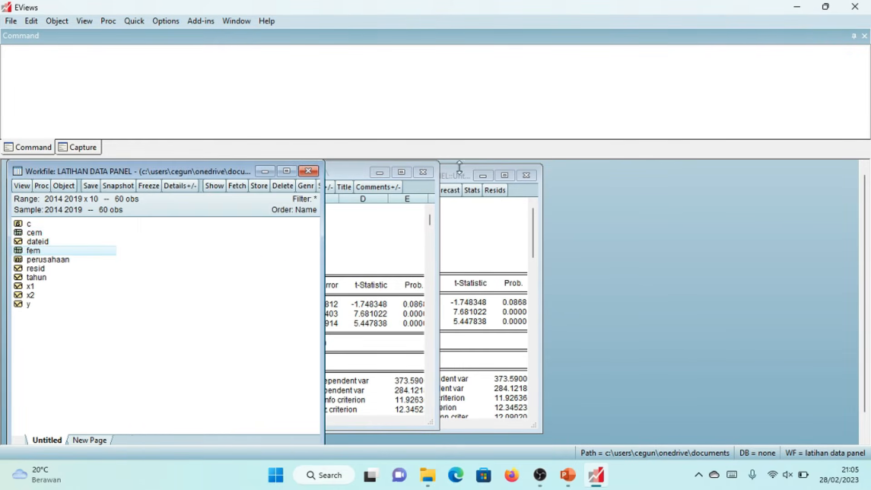
left_click(348, 168)
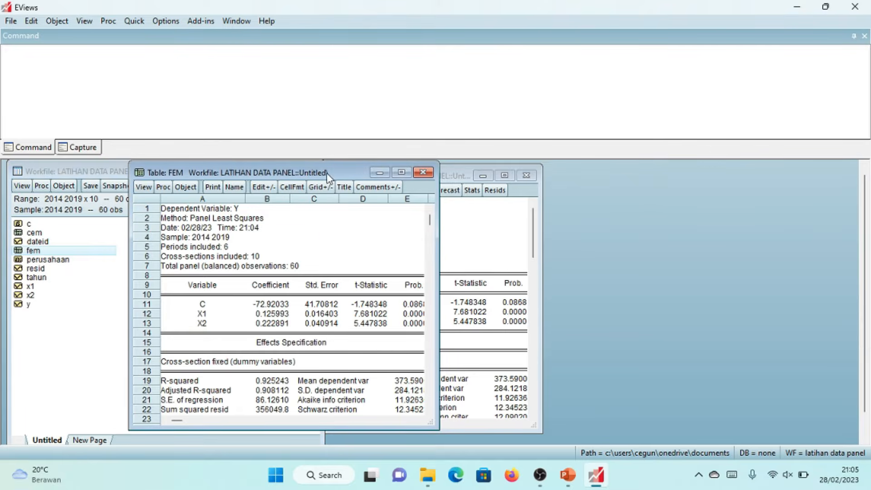
left_click(425, 173)
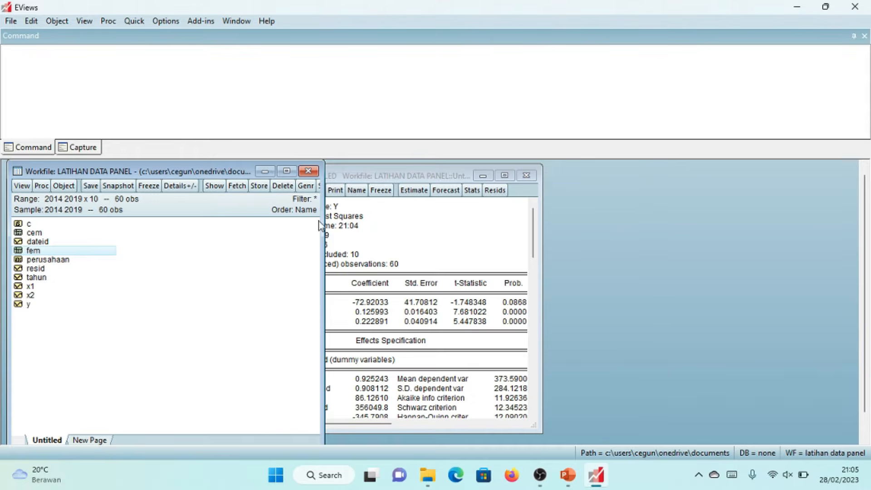
- Re-estimate the same equation with cross-section effects set to Random, keeping period effects at None
left_click(379, 174)
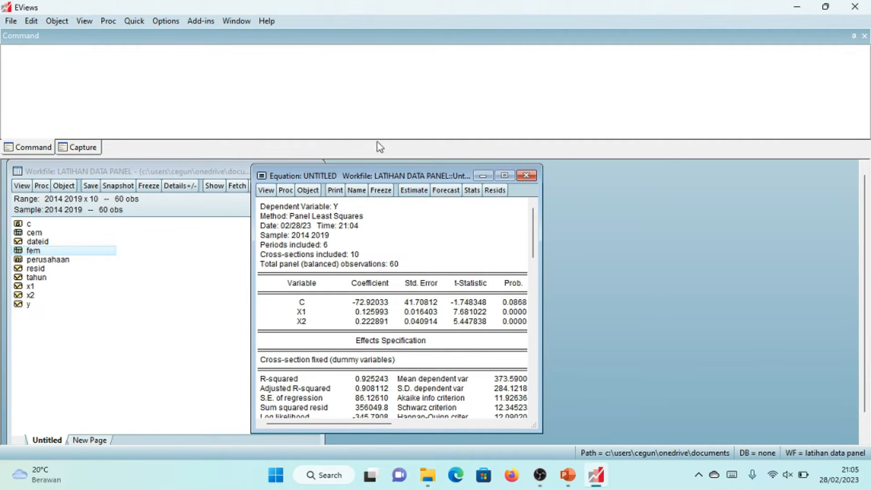
left_click(413, 191)
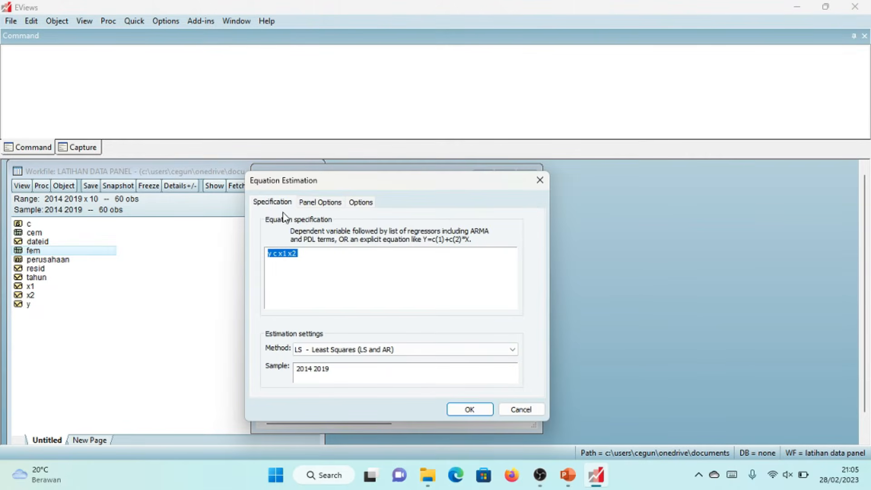
left_click(325, 203)
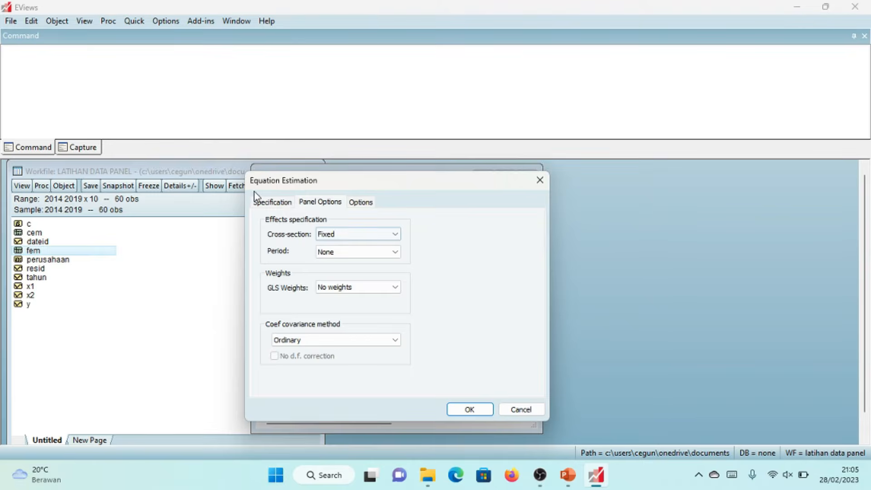
left_click(334, 235)
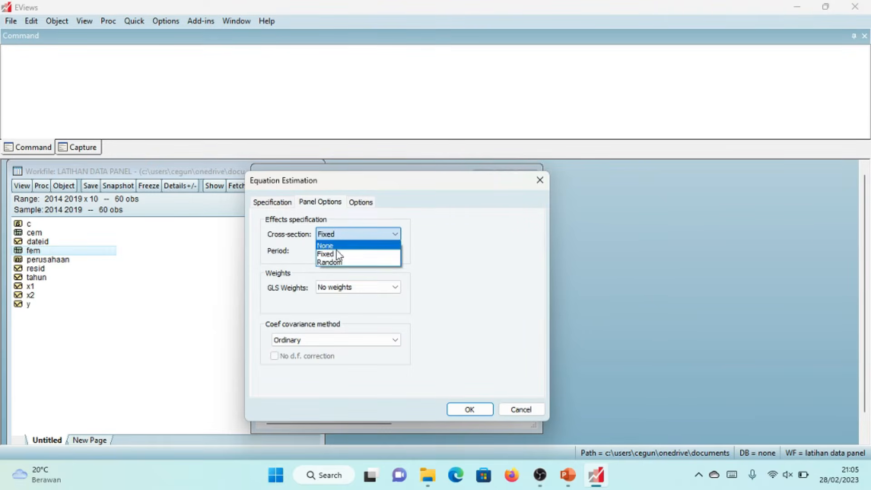
left_click(341, 262)
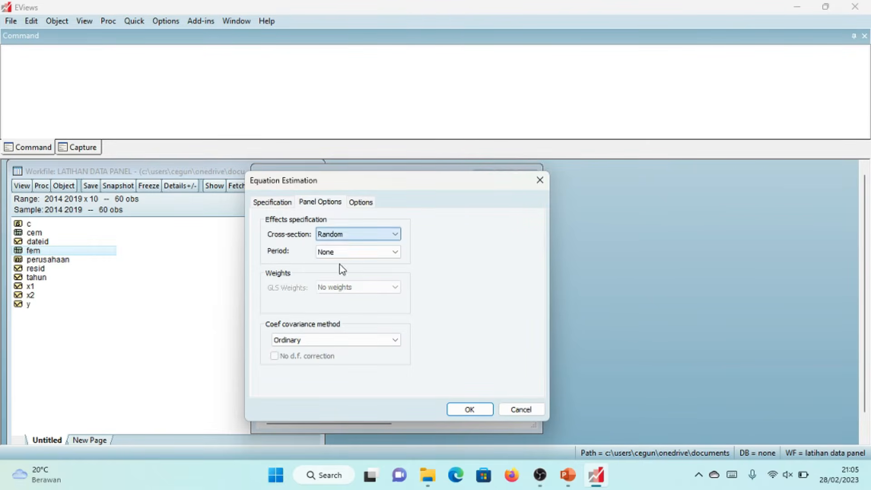
left_click(470, 410)
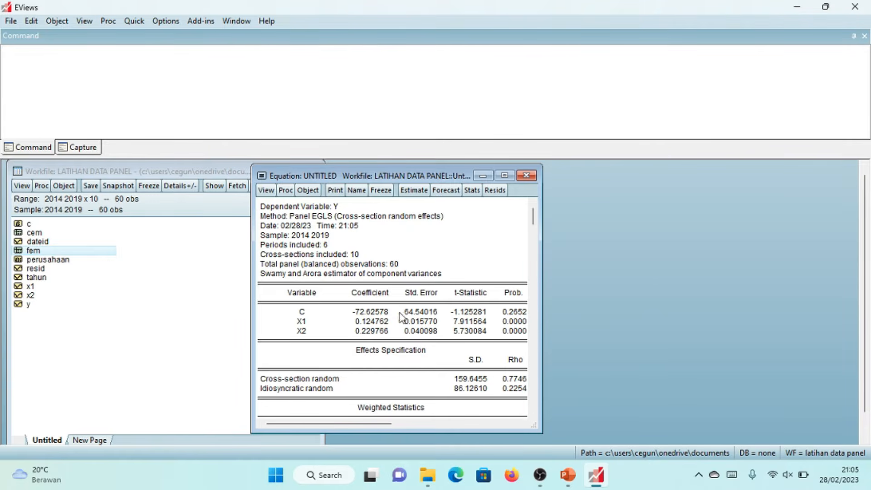
- Freeze the random effects output as a table, name it REM, and close the table window
scroll(400, 317, "down", 1)
scroll(400, 317, "up", 1)
left_click_drag(393, 217, 440, 216)
left_click(385, 191)
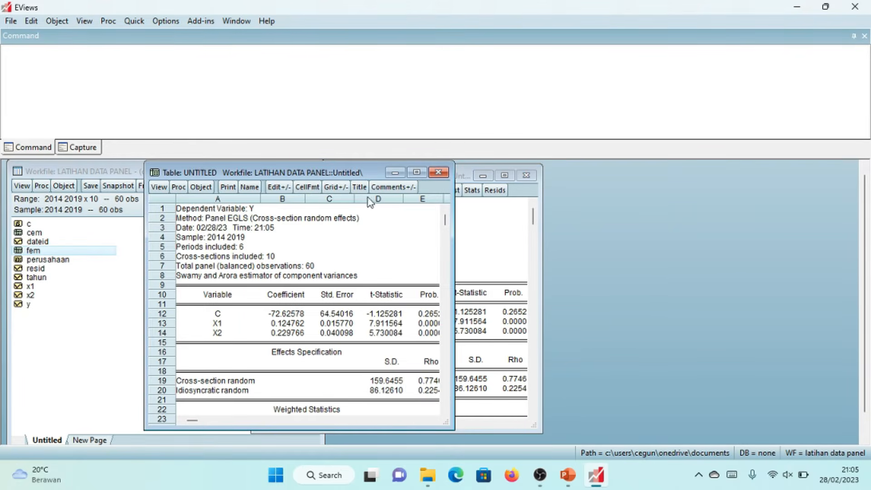
left_click(257, 190)
type("REM")
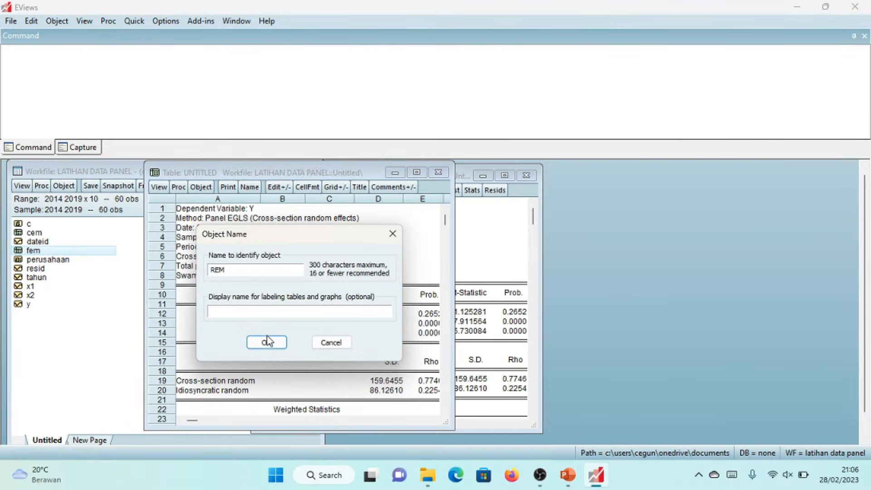
left_click(267, 342)
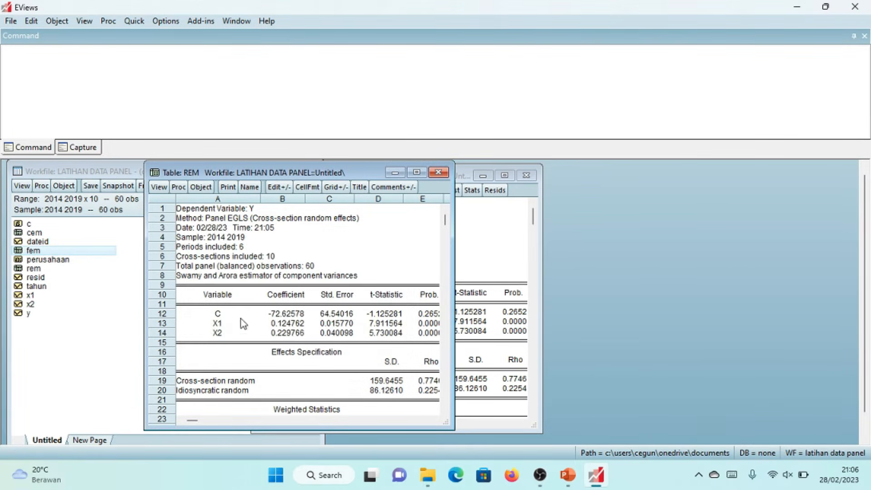
left_click(442, 173)
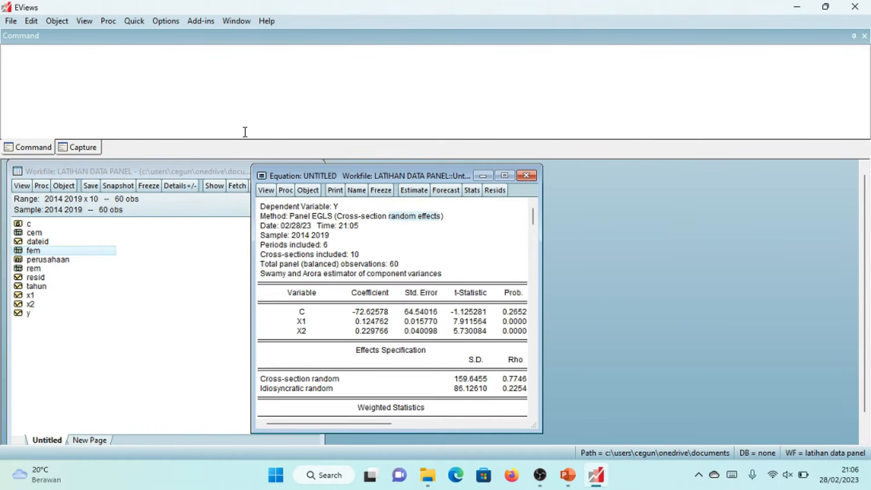
- Switch to the PowerPoint presentation and review the model selection tests listed on slide 6, Analisis Pemilihan Model
mouse_move(330, 180)
left_mouse_down()
mouse_move(238, 179)
mouse_move(362, 183)
mouse_move(278, 181)
mouse_move(323, 176)
left_mouse_up()
left_click(568, 476)
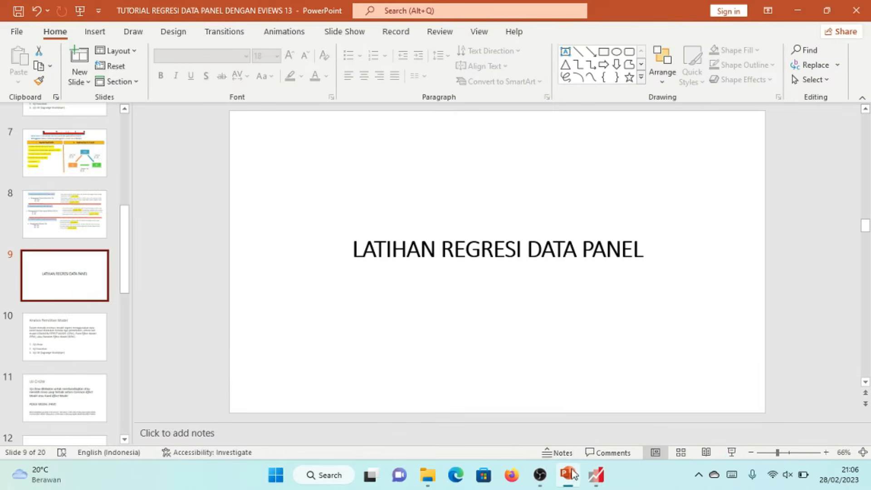
scroll(41, 213, "up", 2)
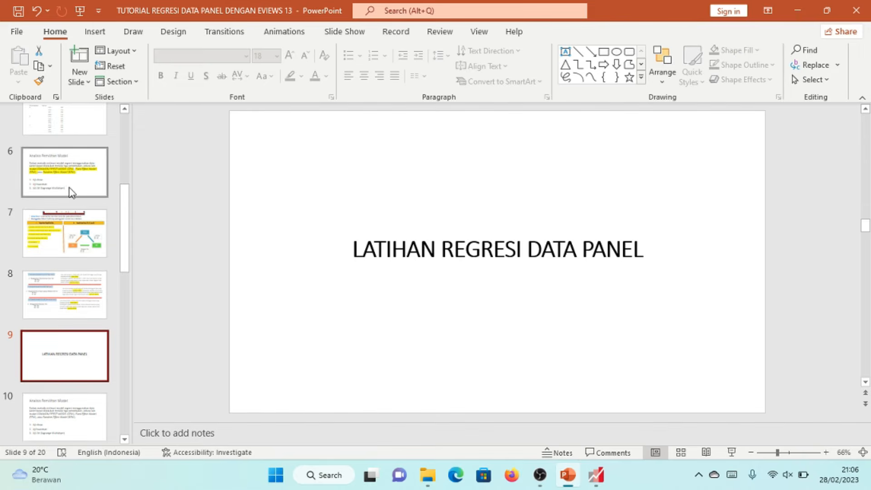
mouse_move(125, 210)
left_mouse_down()
mouse_move(128, 183)
mouse_move(125, 205)
left_mouse_up()
left_click(65, 140)
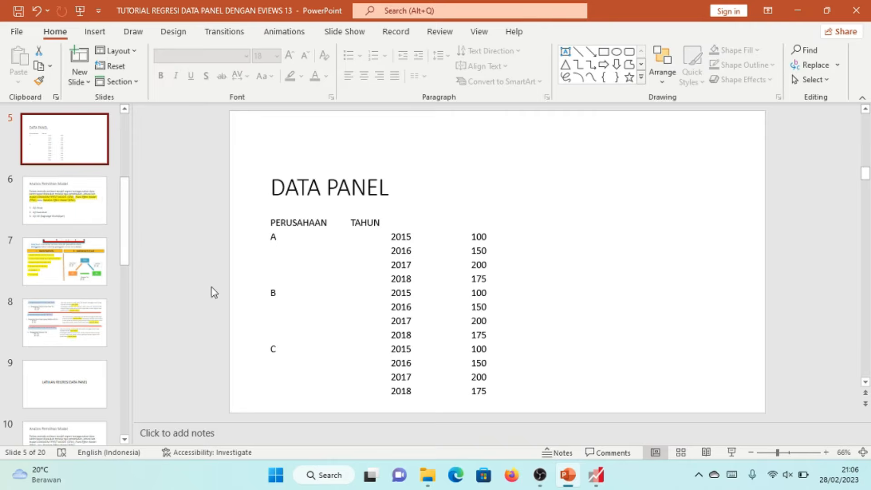
left_click(72, 228)
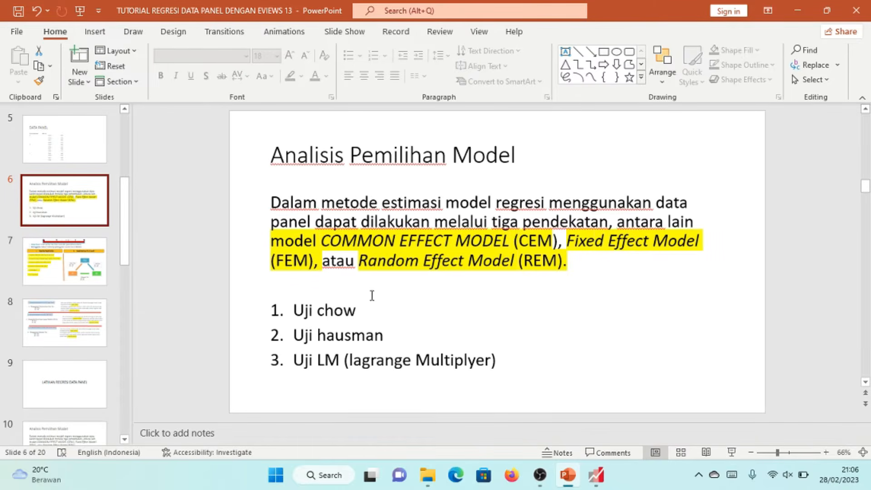
left_click(288, 304)
triple_click(329, 335)
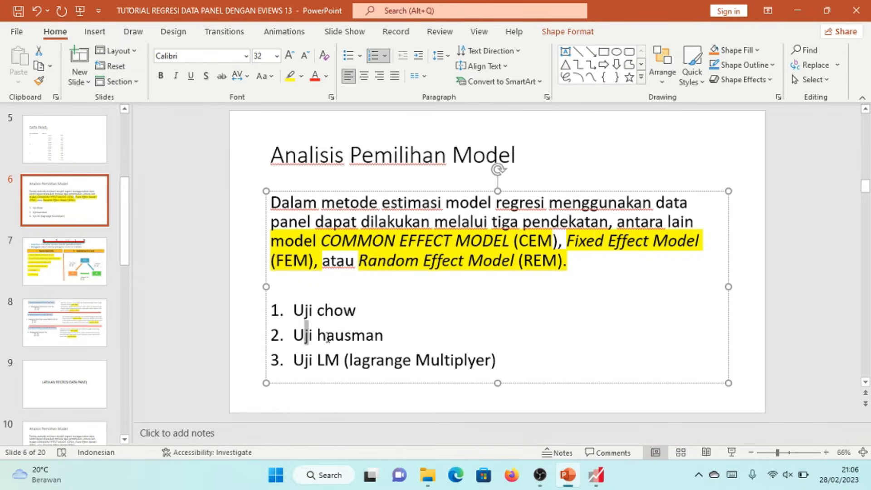
- Go to slide 10 and on to slide 11, Uji Chow, to read the Chow test's purpose and decision rule
left_click(122, 215)
left_click_drag(122, 215, 118, 278)
left_click(78, 186)
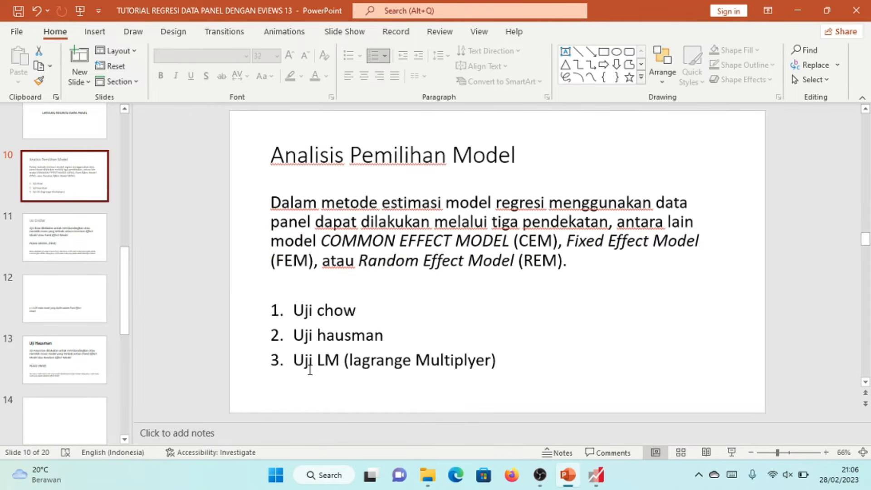
left_click(101, 247)
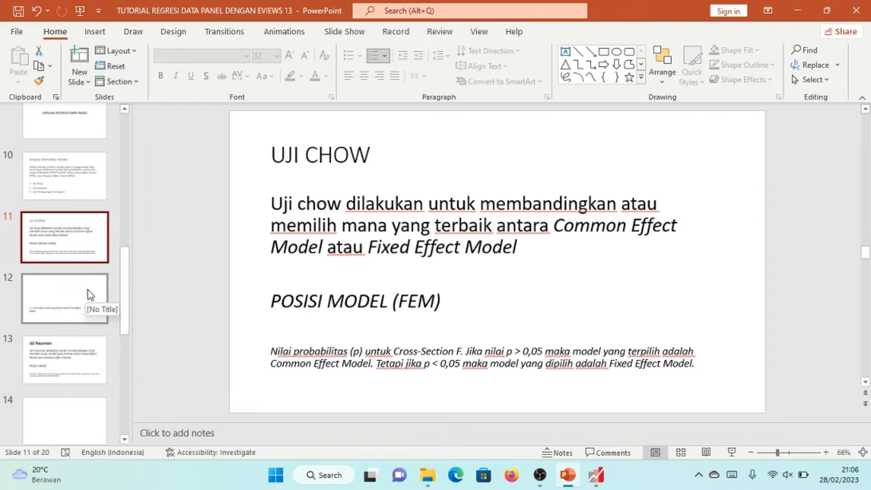
- Switch to EViews and examine the stored cem, fem and rem tables in the workfile beside the random effects equation
key("alt+Tab")
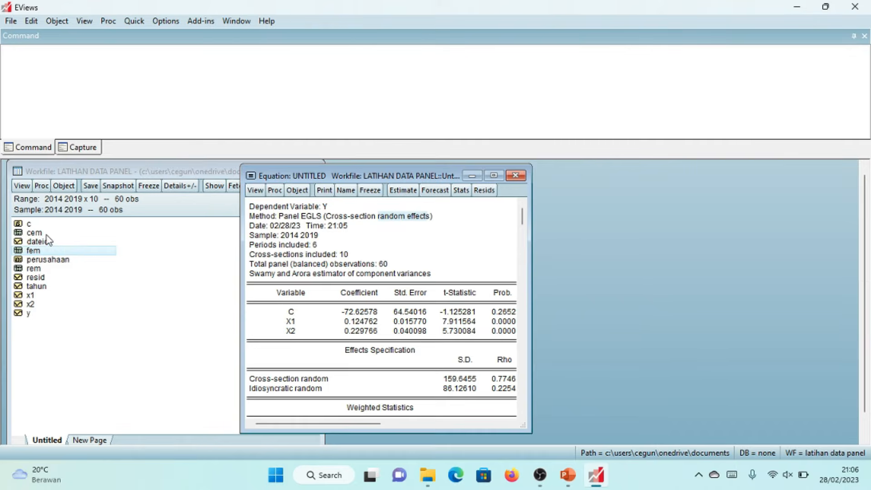
left_click(47, 242)
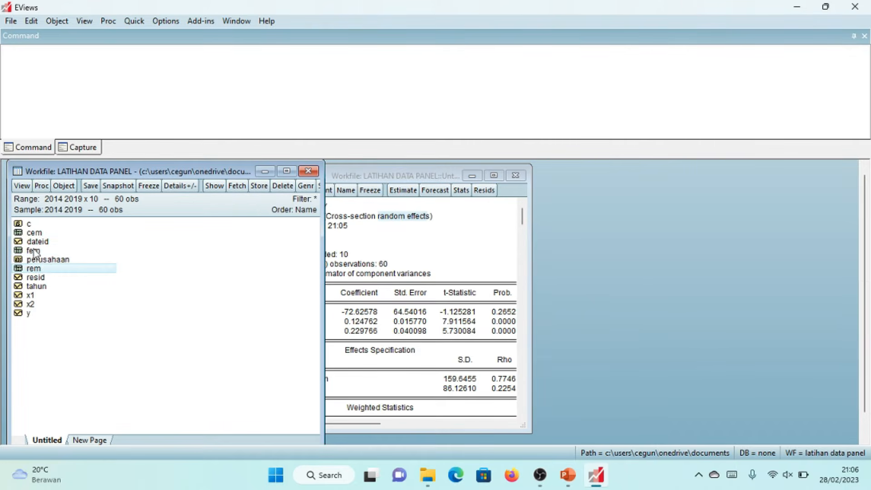
left_click(33, 250)
left_click(35, 233)
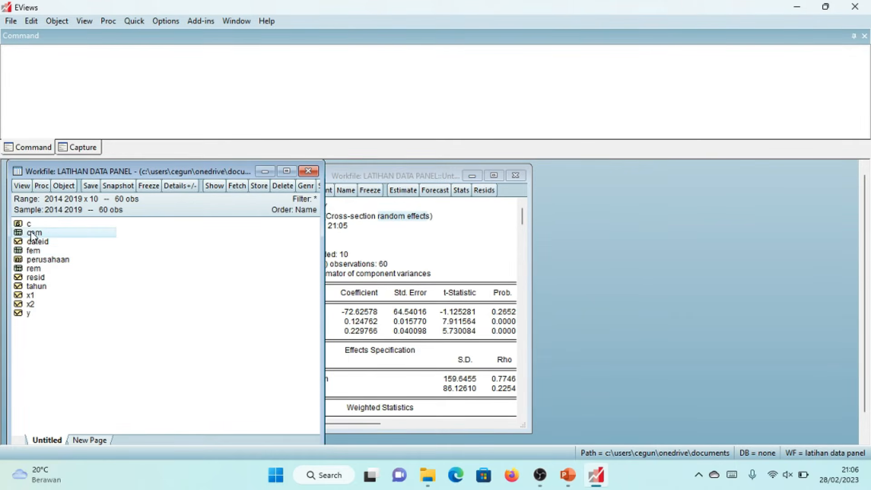
left_click(36, 249)
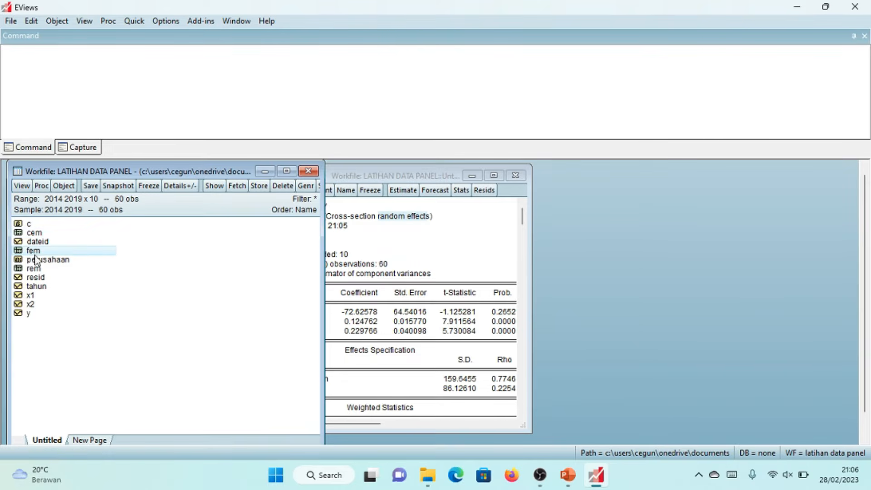
left_click(33, 270)
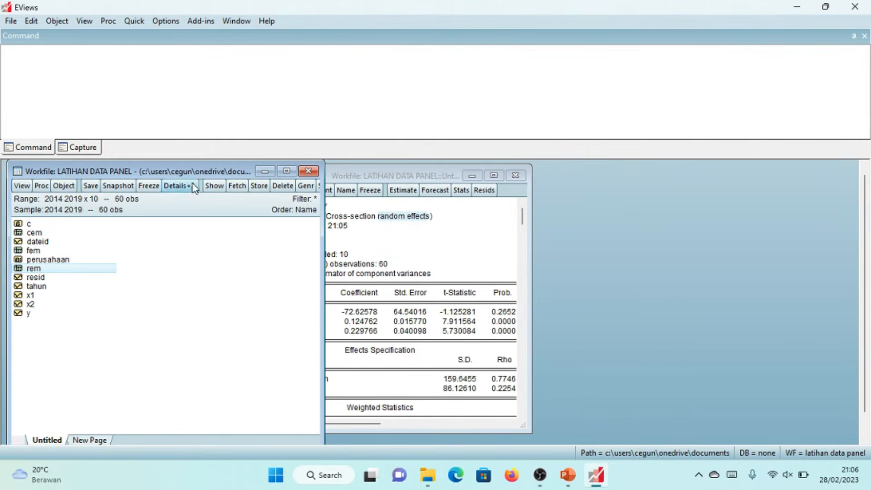
left_click_drag(374, 174, 402, 177)
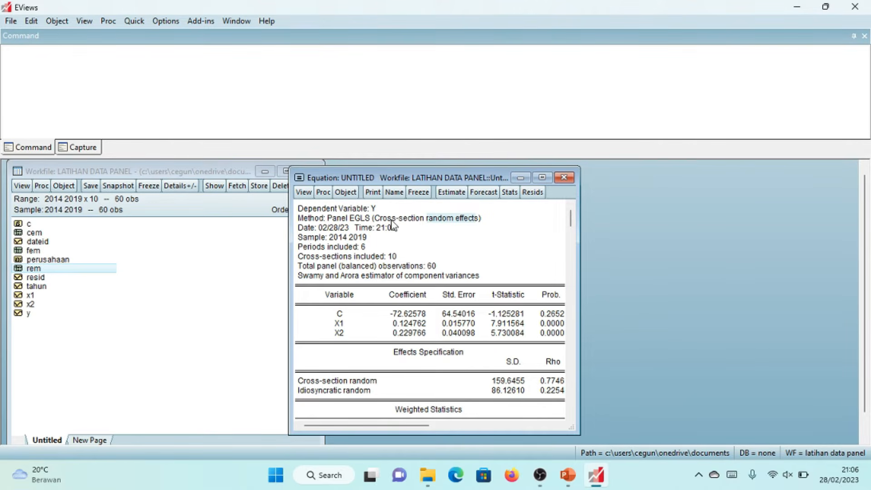
left_click(33, 233)
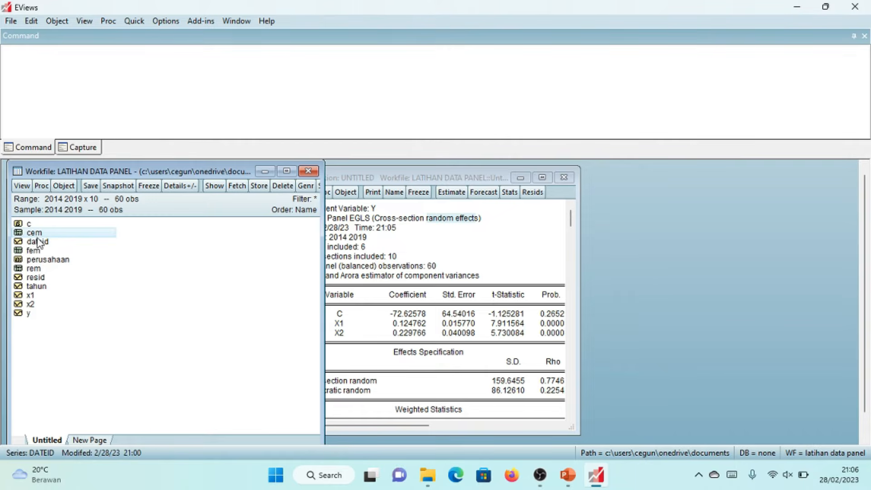
left_click(36, 251)
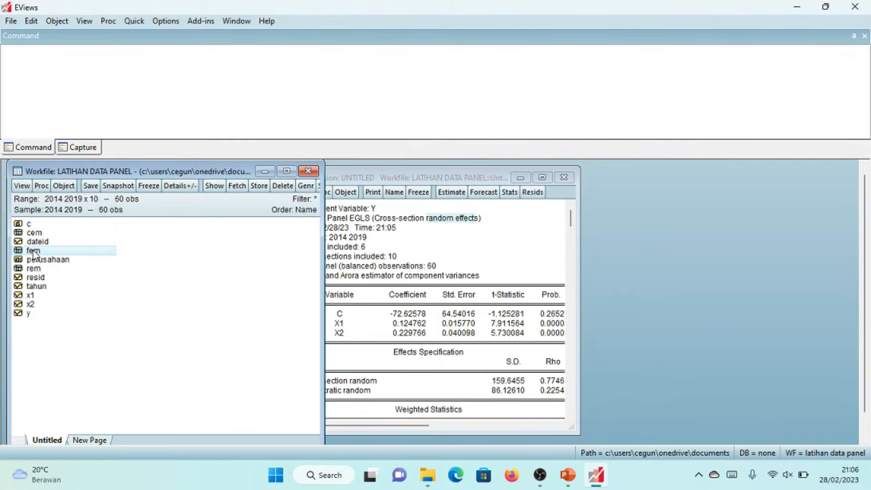
left_click(453, 179)
- Return to the PowerPoint slide Uji Chow and read which two models the Chow test compares
key("alt+Tab")
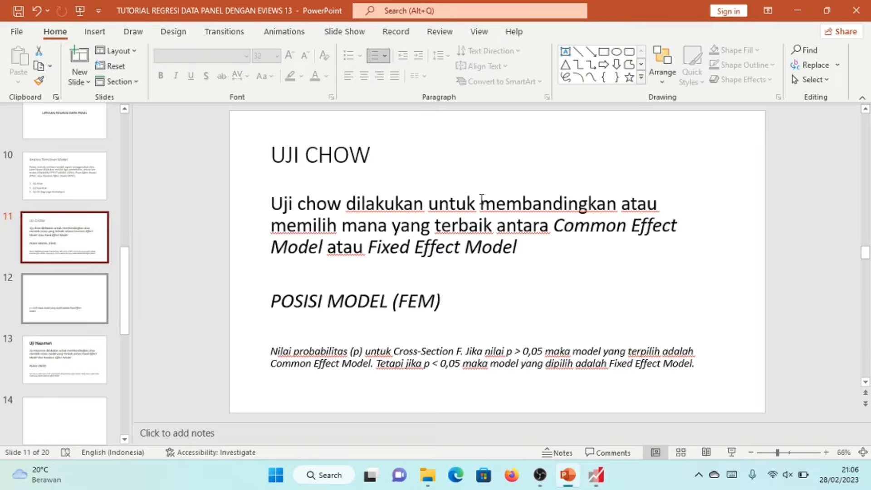
left_click(323, 149)
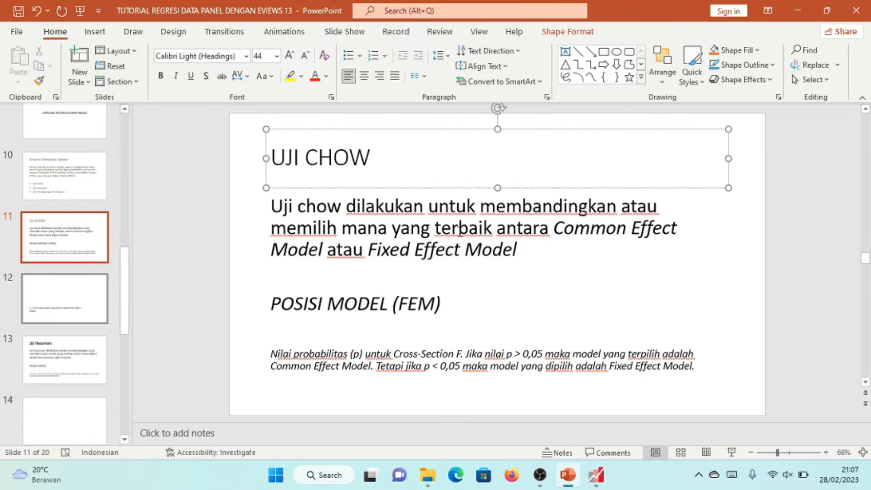
left_click_drag(560, 231, 517, 251)
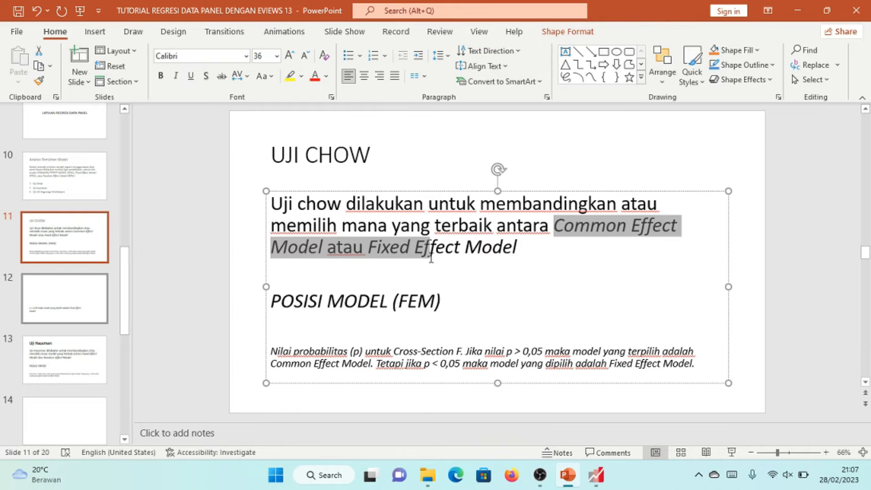
- Back in EViews, re-estimate the equation y c x1 x2 with cross-section effects set to Fixed
key("alt+Tab")
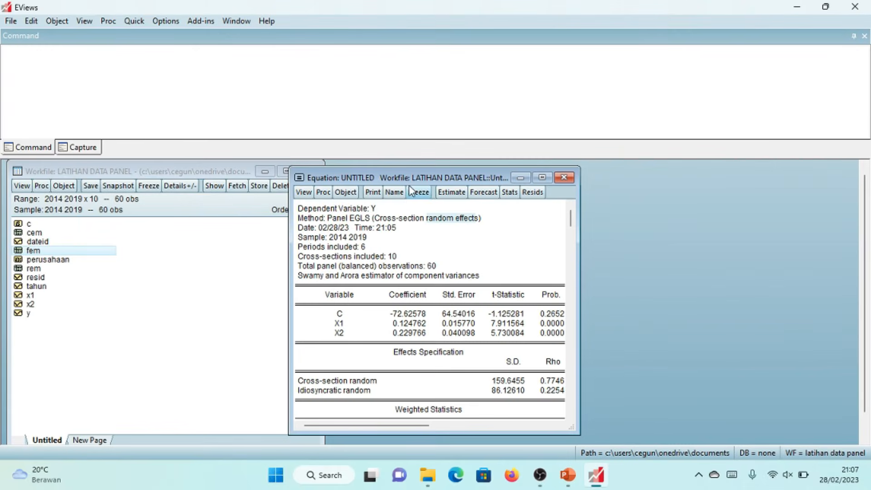
left_click_drag(410, 182, 454, 184)
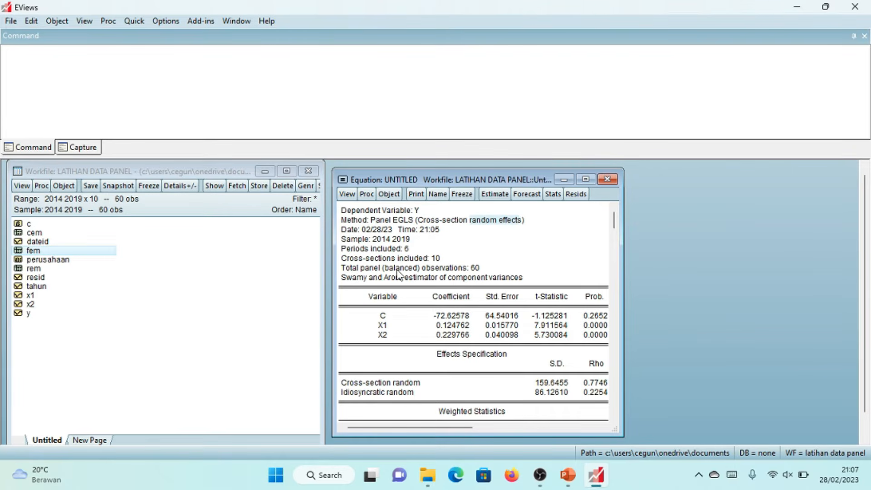
left_click(494, 195)
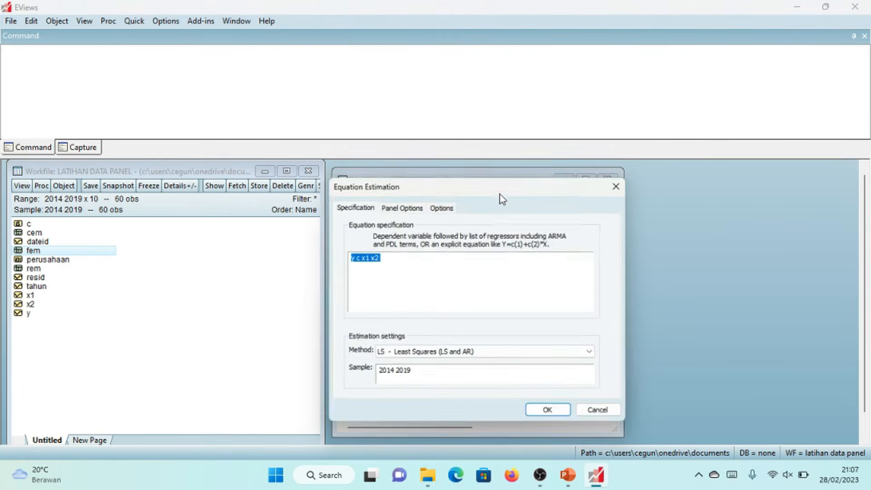
left_click(395, 209)
left_click(418, 242)
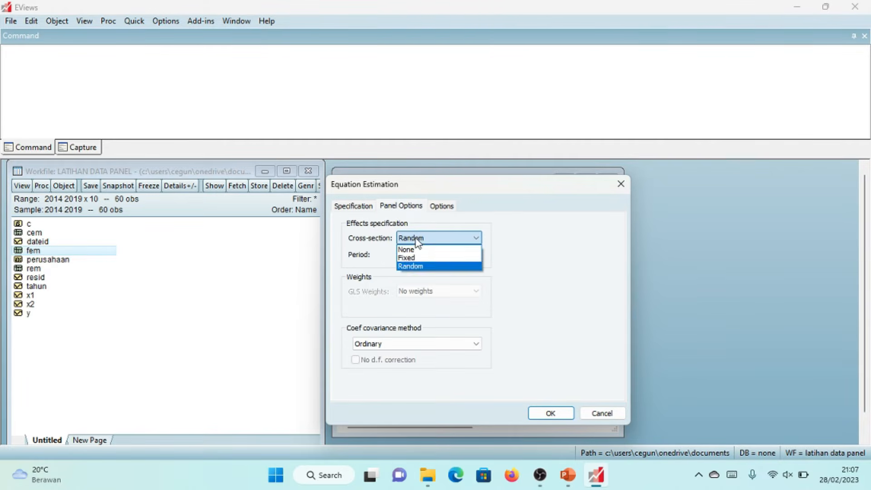
left_click(420, 258)
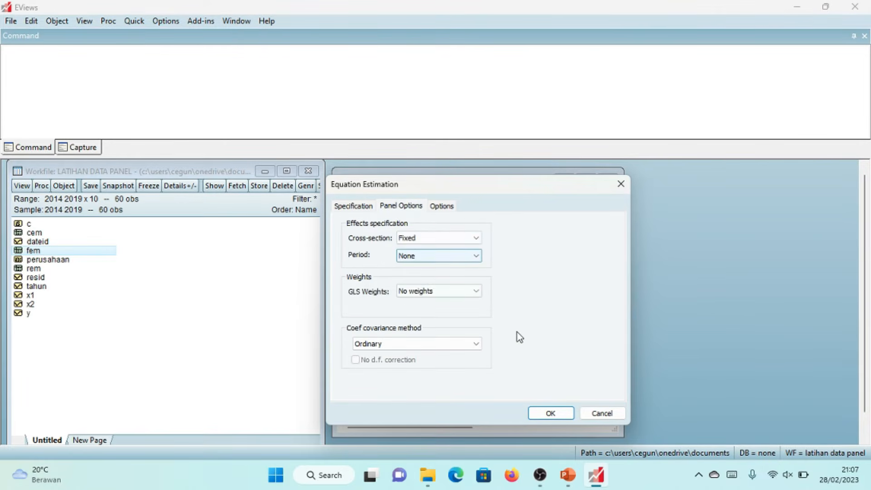
left_click(549, 412)
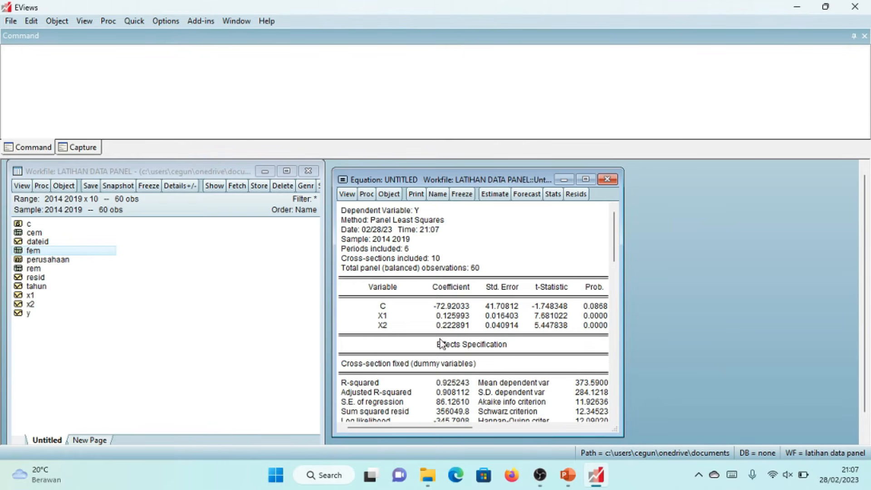
- Run the Redundant Fixed Effects - Likelihood Ratio test on the fixed effects equation
left_click(347, 194)
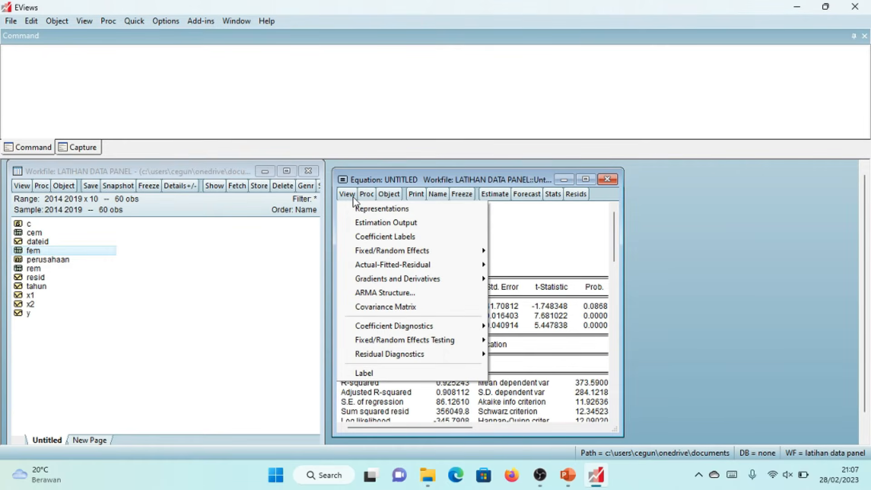
mouse_move(406, 341)
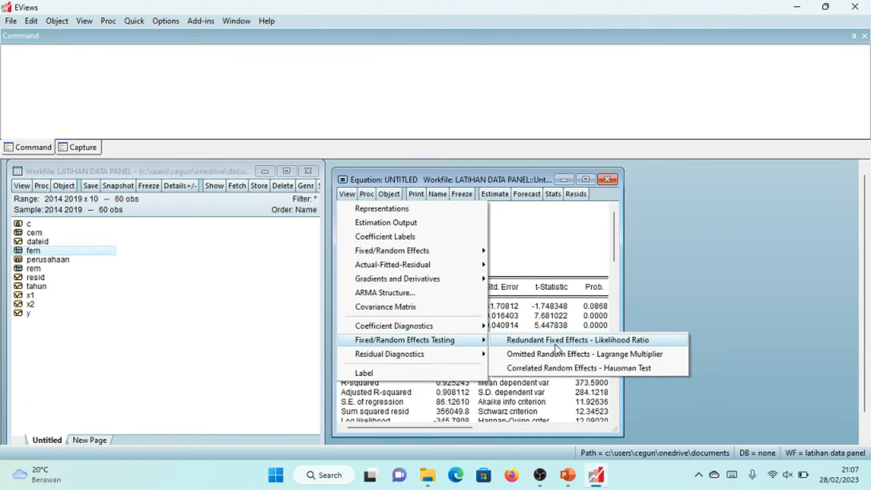
left_click(592, 344)
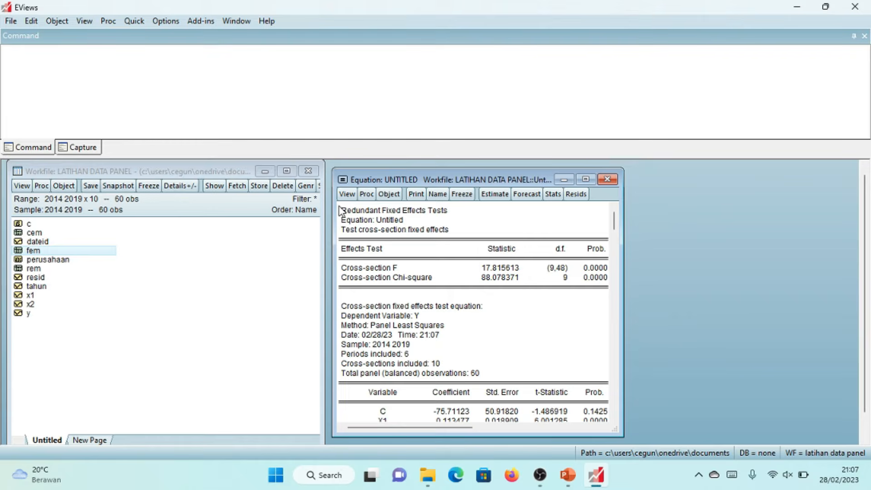
- Copy the Redundant Fixed Effects Tests summary, from its title through the Cross-section Chi-square row, as text with numbers as displayed
left_click_drag(340, 212, 596, 291)
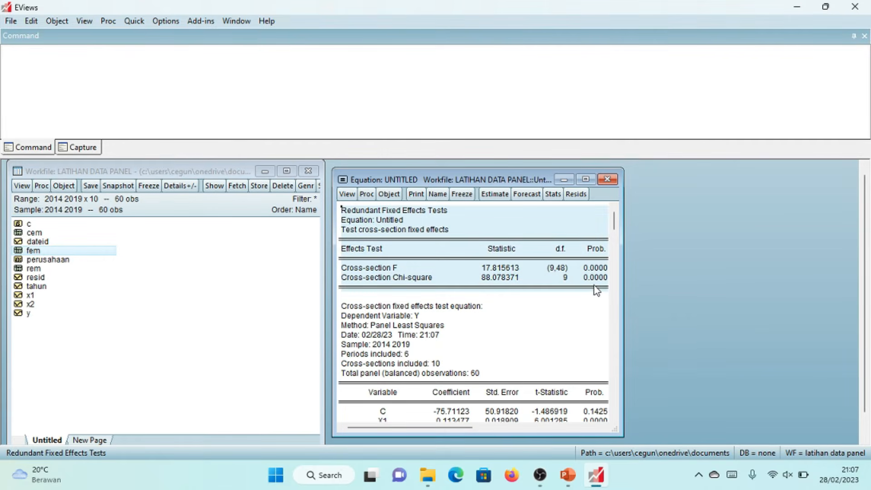
right_click(424, 244)
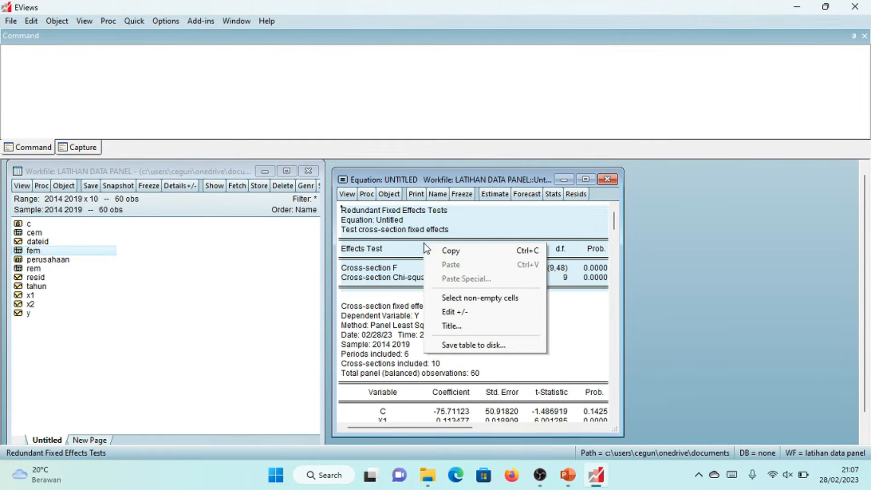
left_click(451, 257)
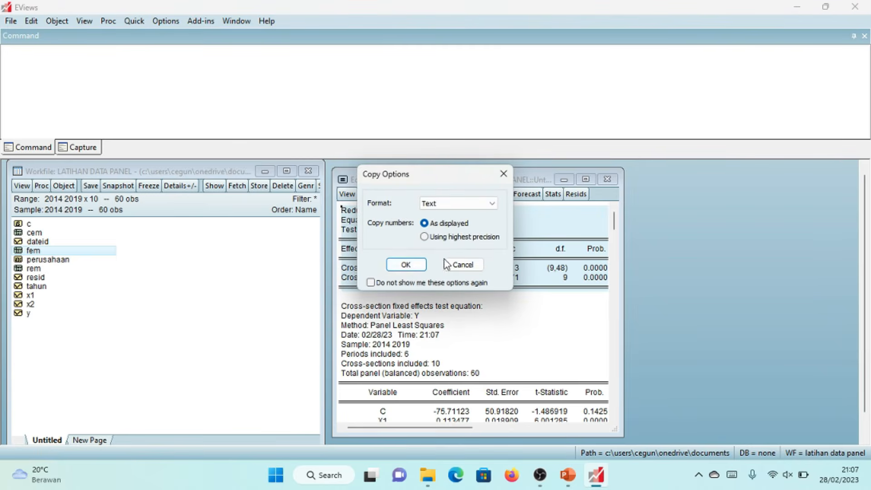
left_click(407, 265)
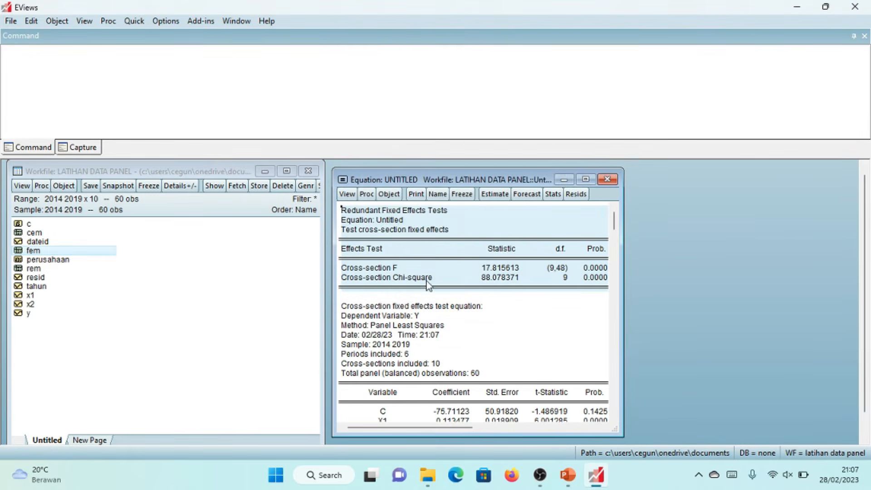
- Review the p-value decision rule on the PowerPoint Uji Chow slide and check it against the EViews cross-section test rows
left_click(567, 475)
left_click(493, 270)
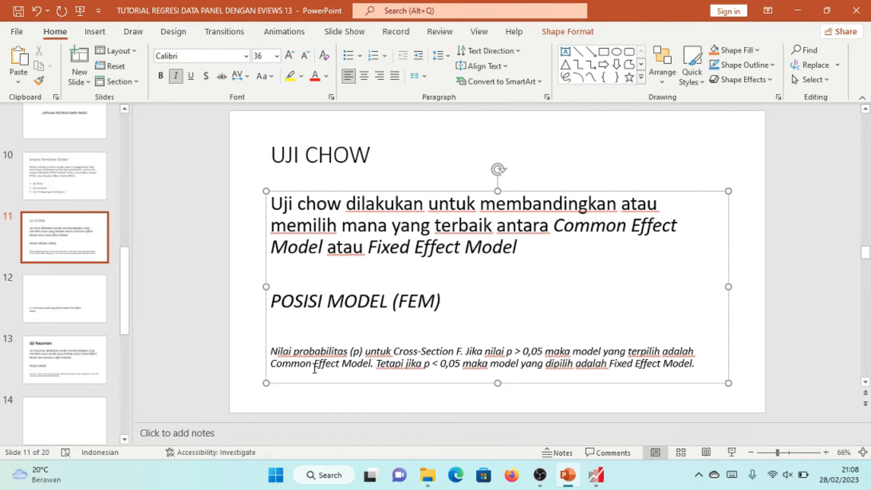
left_click_drag(272, 364, 372, 368)
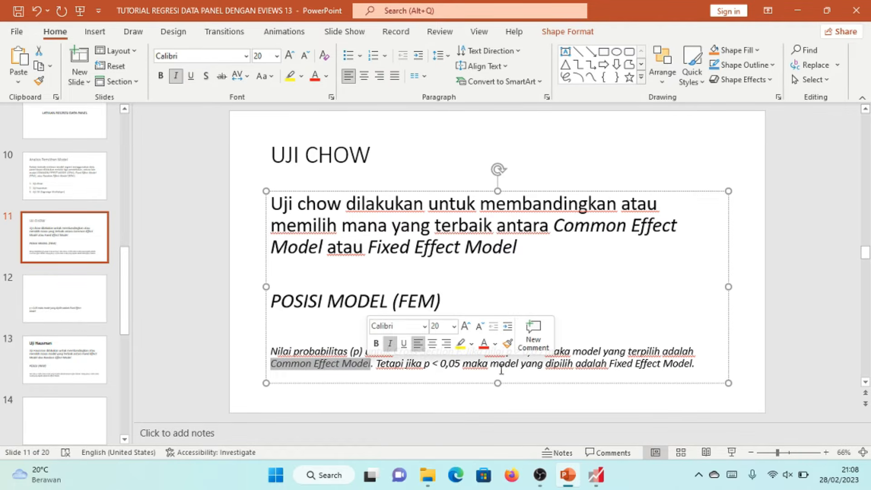
key("alt+Tab")
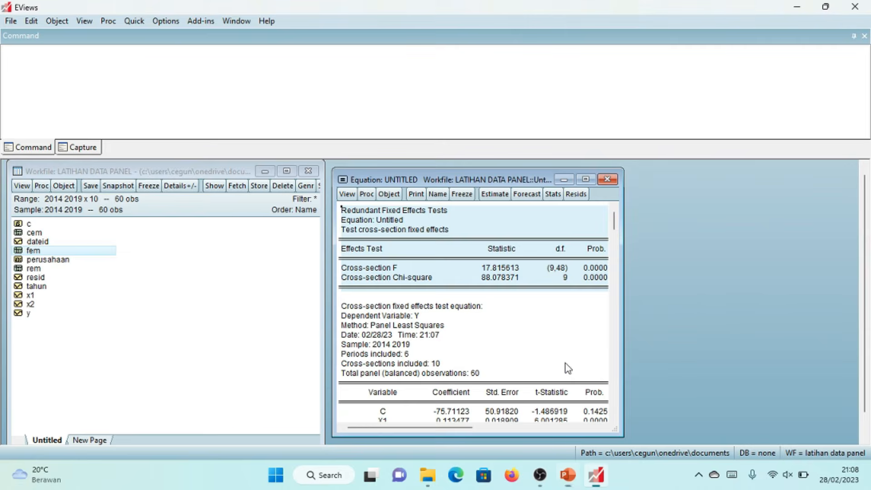
left_click(429, 281)
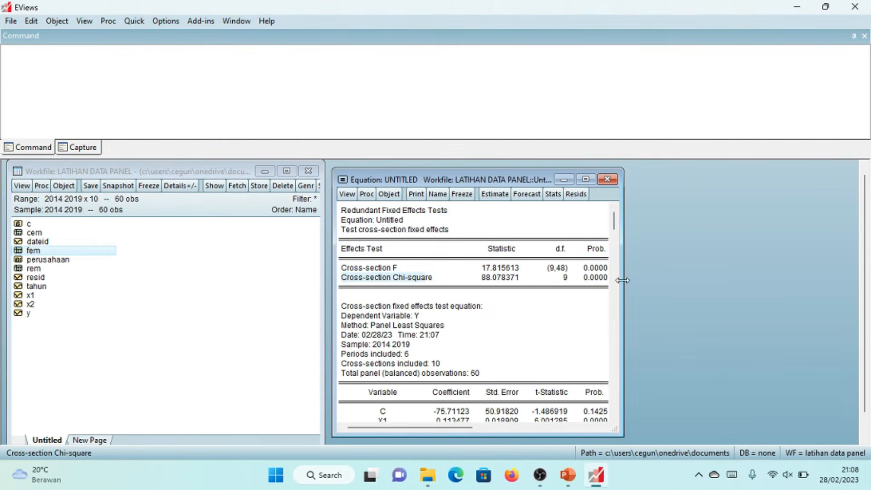
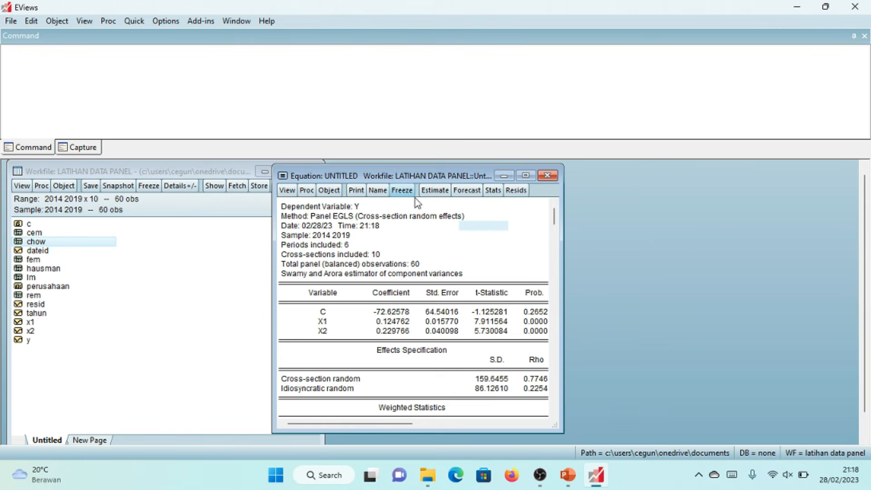
- Store the random effects equation in the workfile as eq01 and close its window
left_click(436, 191)
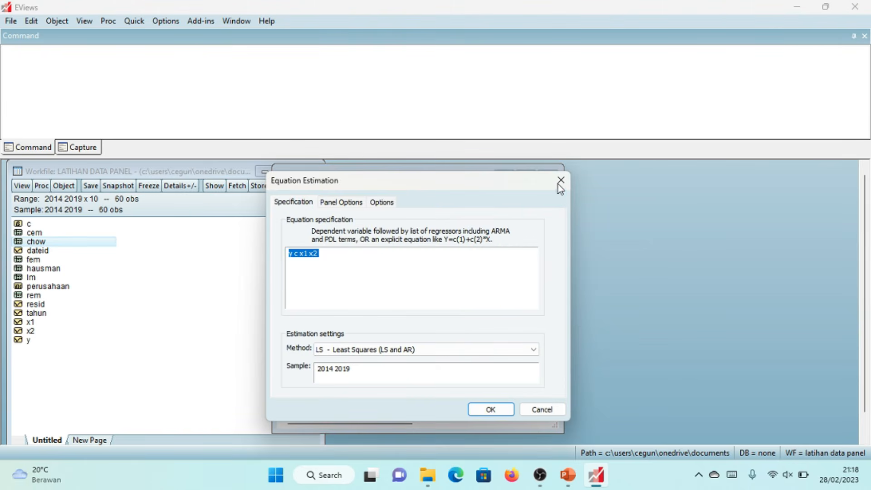
left_click(560, 180)
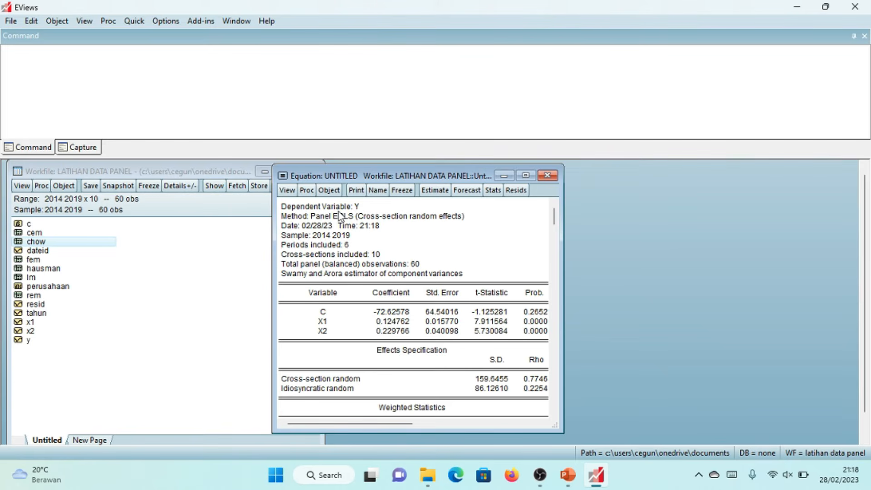
left_click(378, 191)
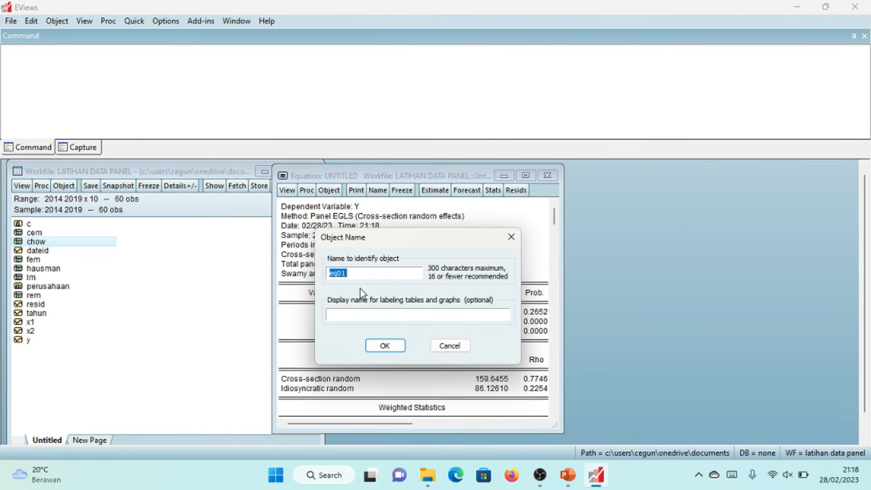
left_click(386, 345)
left_click(222, 220)
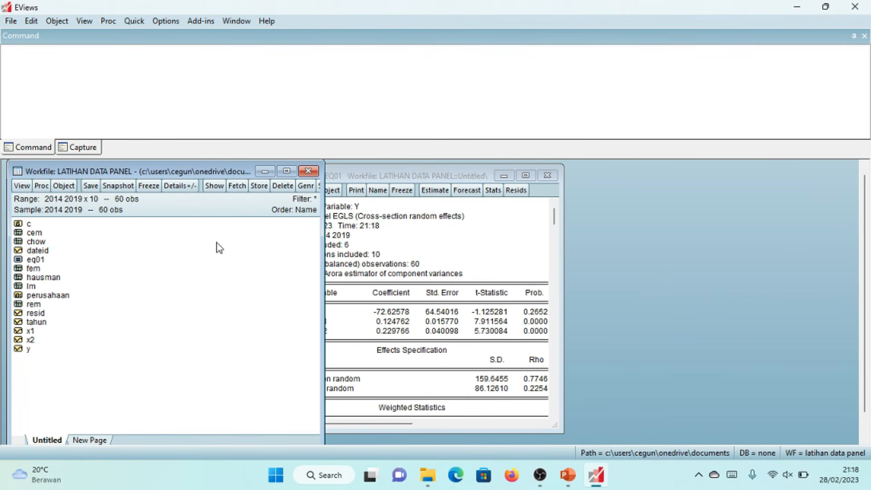
left_click(549, 192)
left_click(548, 175)
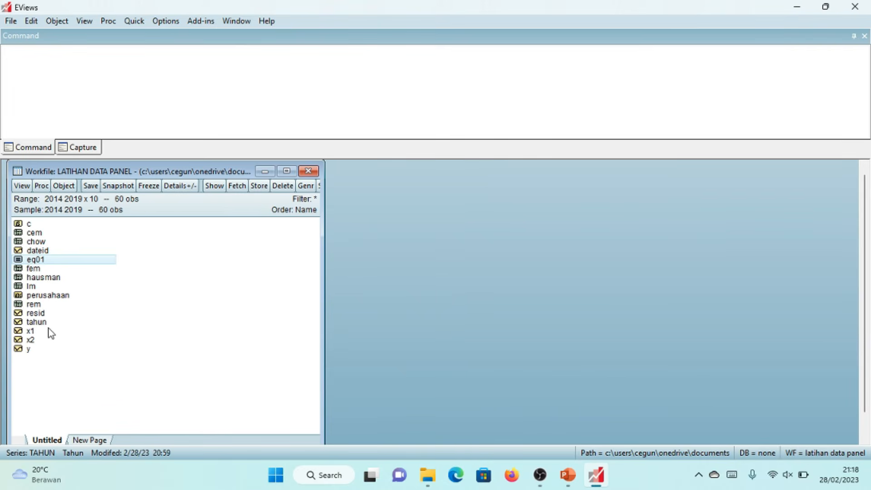
- Compute the correlation matrix of the series x1 and x2
left_click(30, 329)
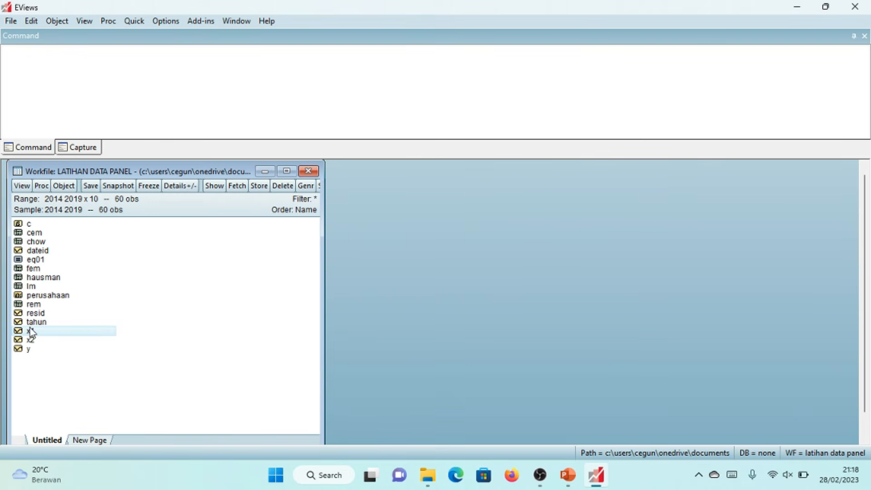
left_click(40, 341, "ctrl")
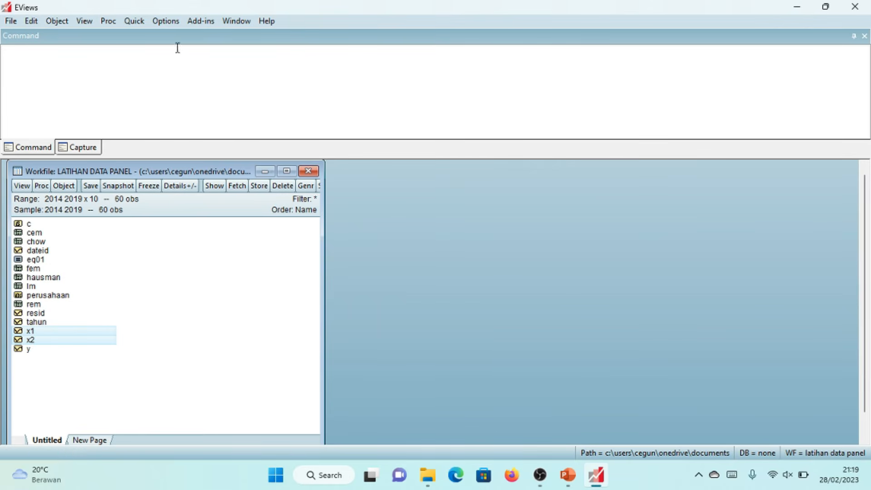
left_click(157, 22)
mouse_move(140, 27)
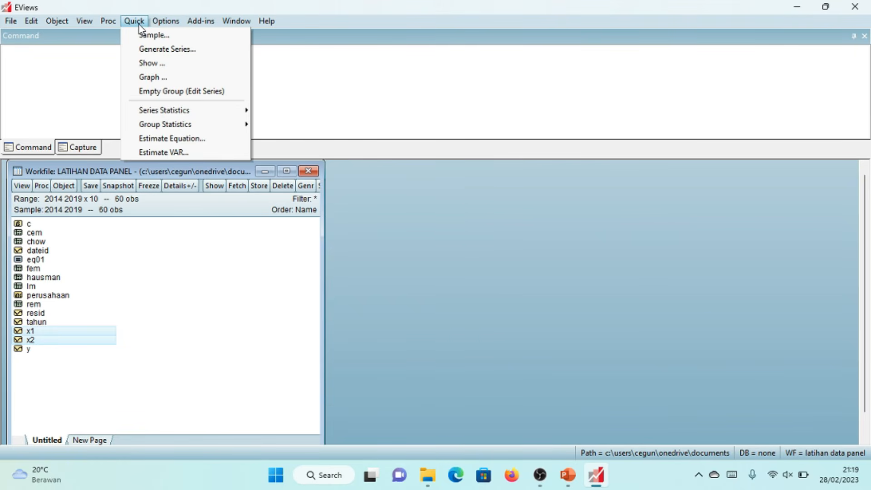
mouse_move(173, 125)
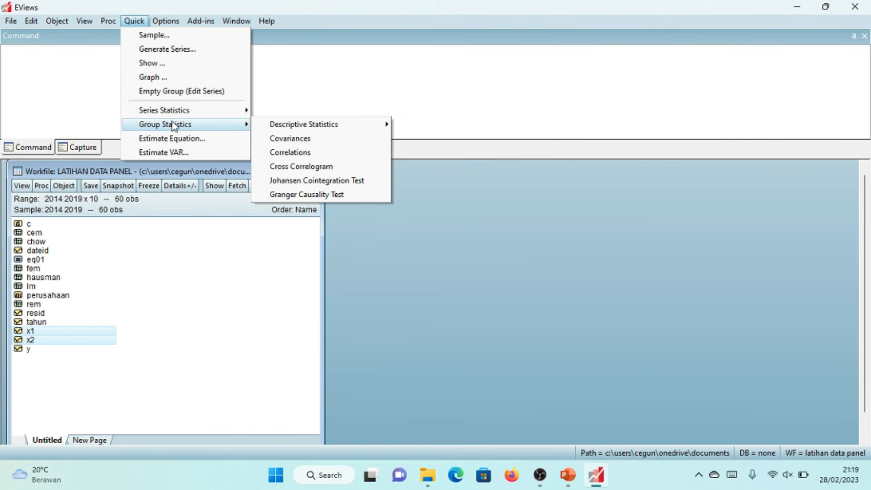
left_click(304, 156)
left_click(382, 200)
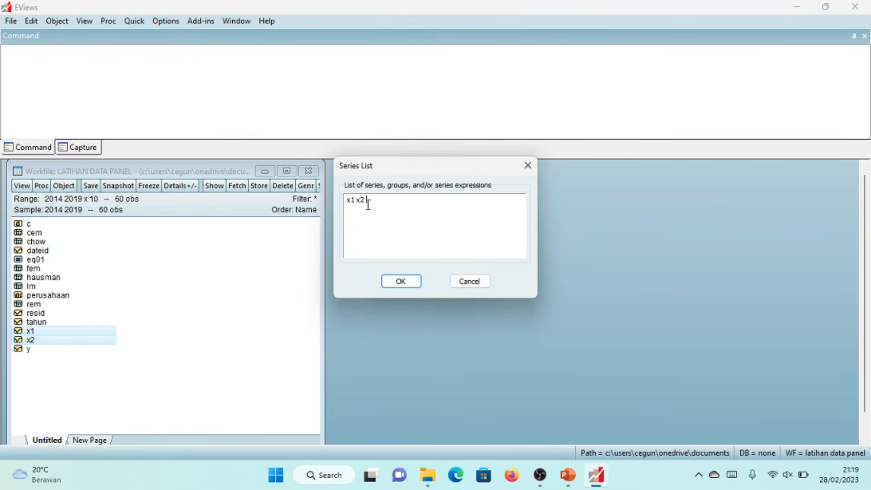
left_click(399, 281)
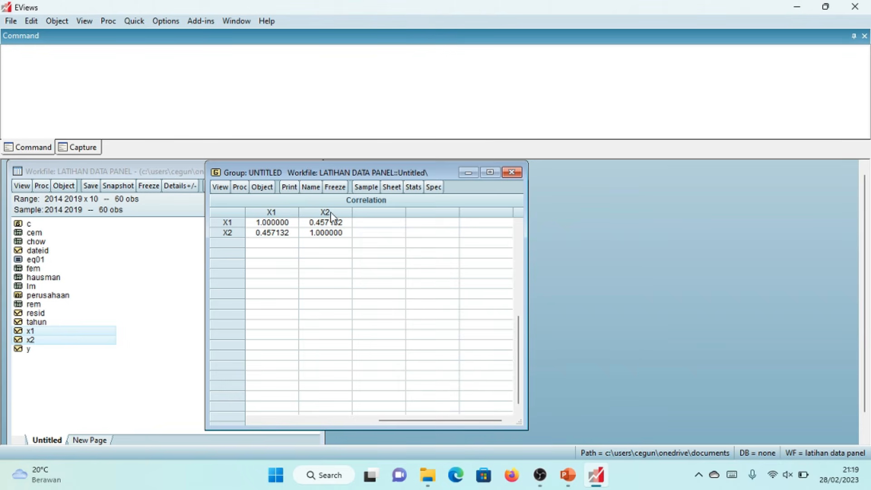
- Check the correlation between X1 and X2, and save the group in the workfile as multikol
left_click(266, 236)
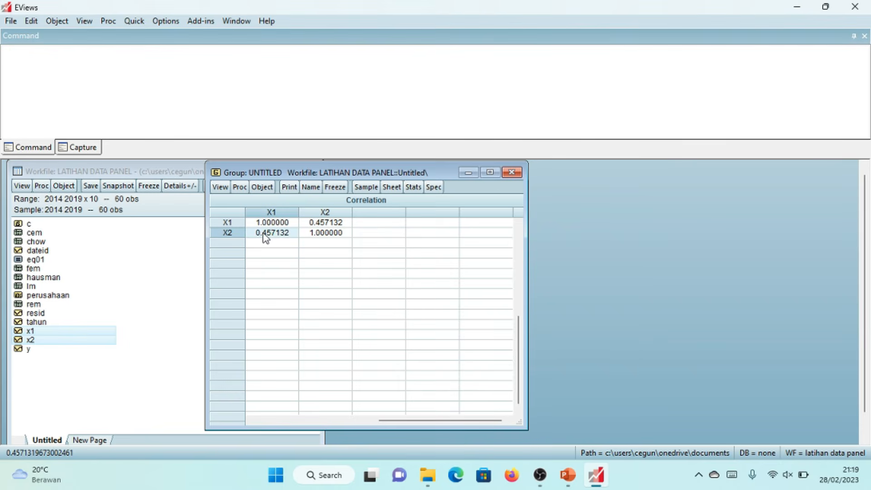
left_click(331, 226)
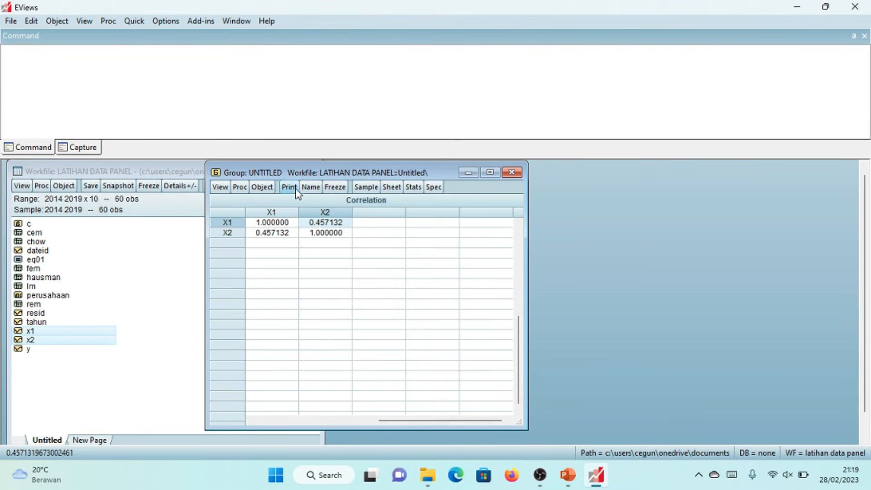
left_click(312, 187)
type("multikol")
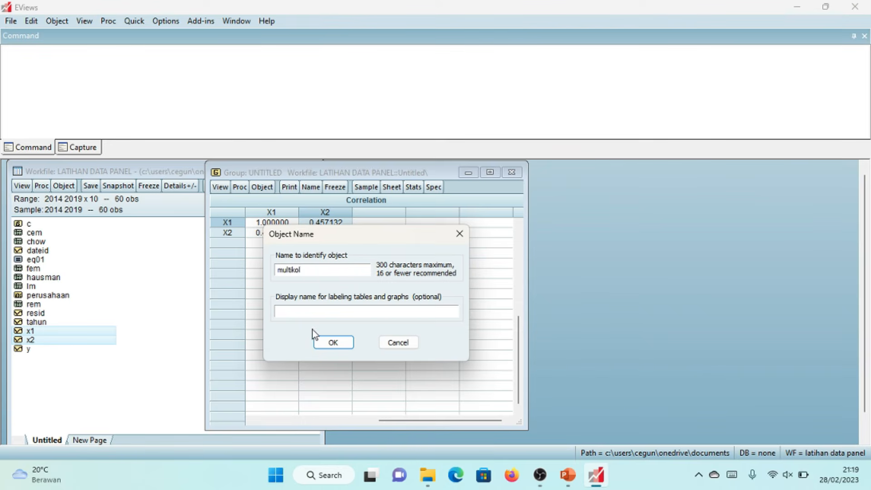
left_click(334, 343)
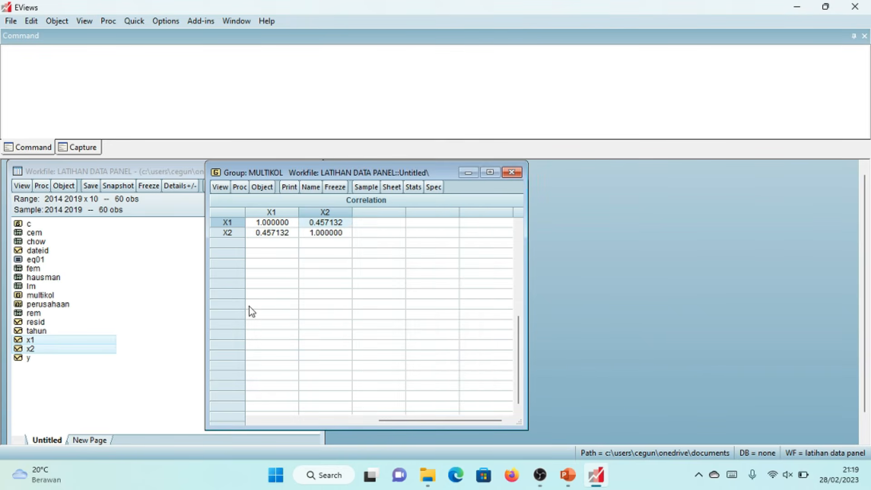
- Examine the coefficients between X1 and X2 in the multikol correlation matrix, and close its window
left_click(336, 223)
left_click(271, 233)
left_click(337, 227)
left_click(236, 233)
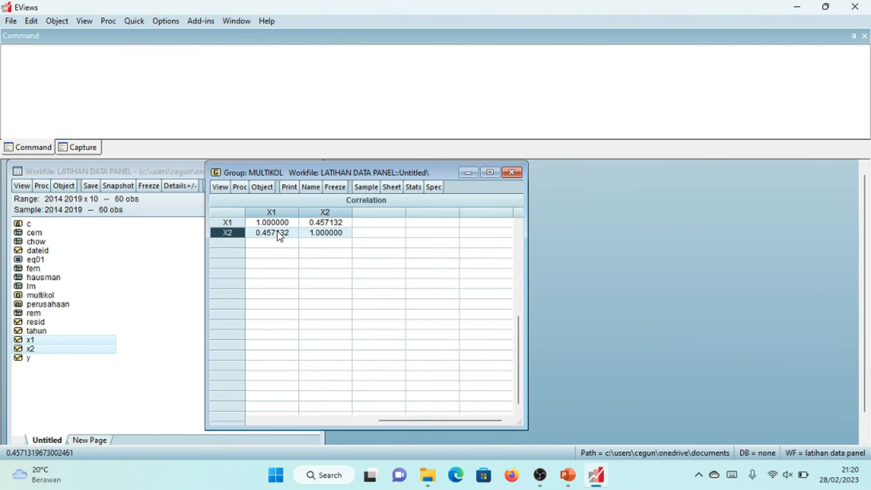
left_click(278, 233)
left_click(230, 223)
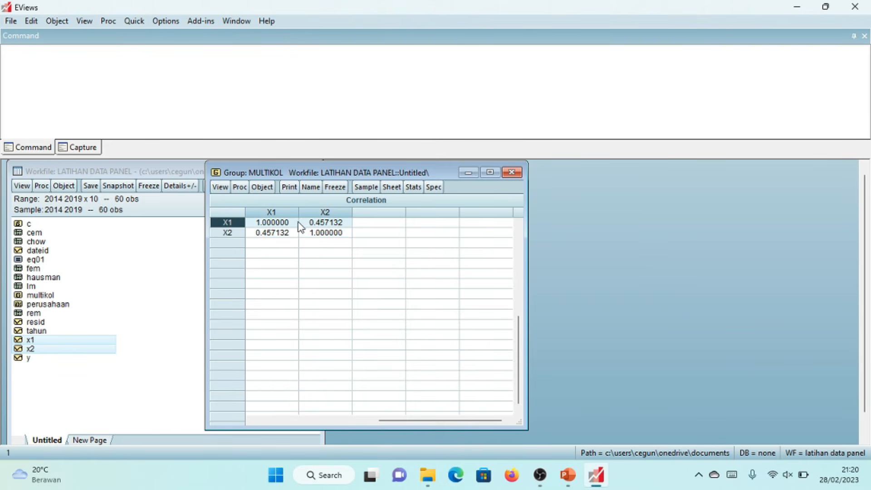
left_click(333, 213)
left_click(334, 222)
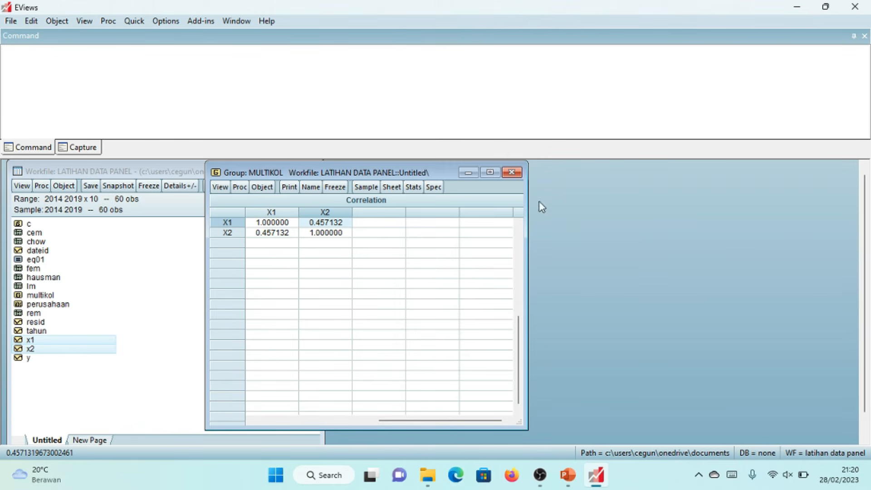
left_click(512, 173)
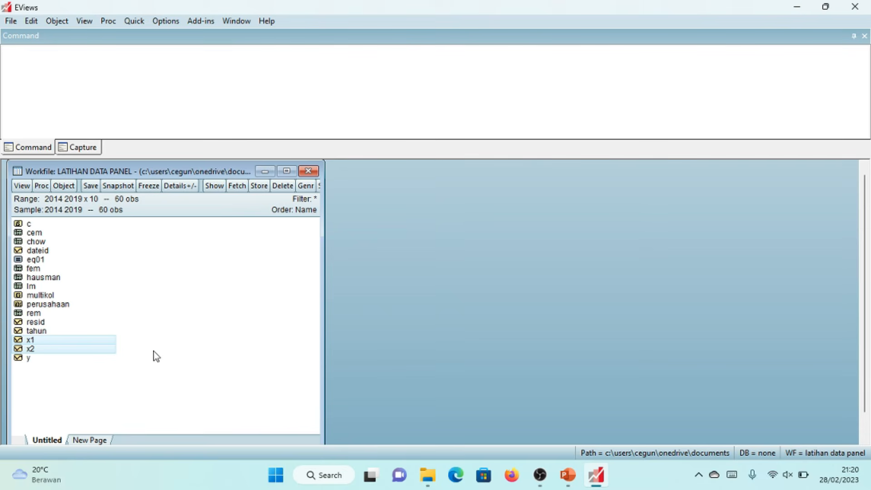
- In PowerPoint, start a numbered list on the UJI HIPOTESIS slide with "Pengaruh X1 terhadap Y" and "Pengaruh X2 terhadap Y"
left_click(568, 475)
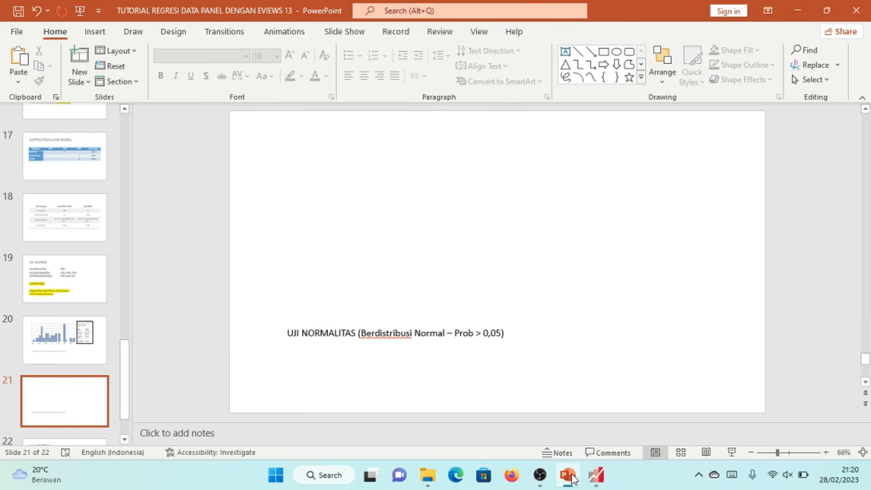
scroll(196, 363, "down", 1)
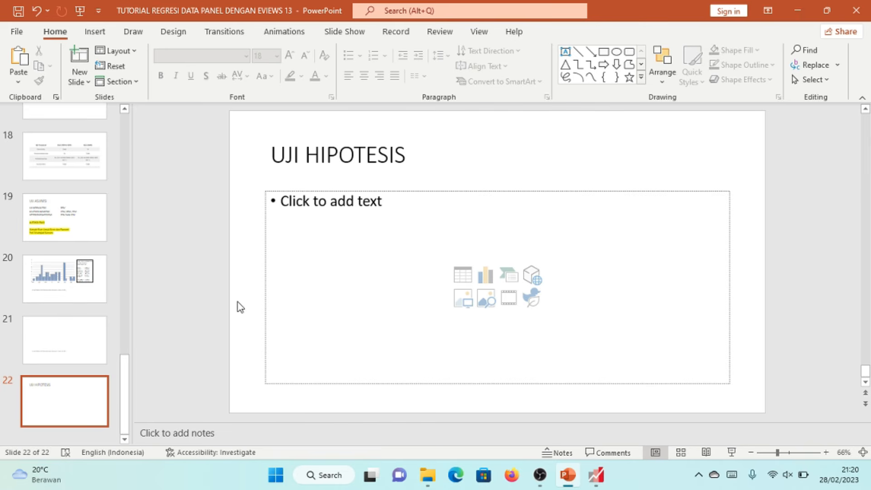
left_click(356, 204)
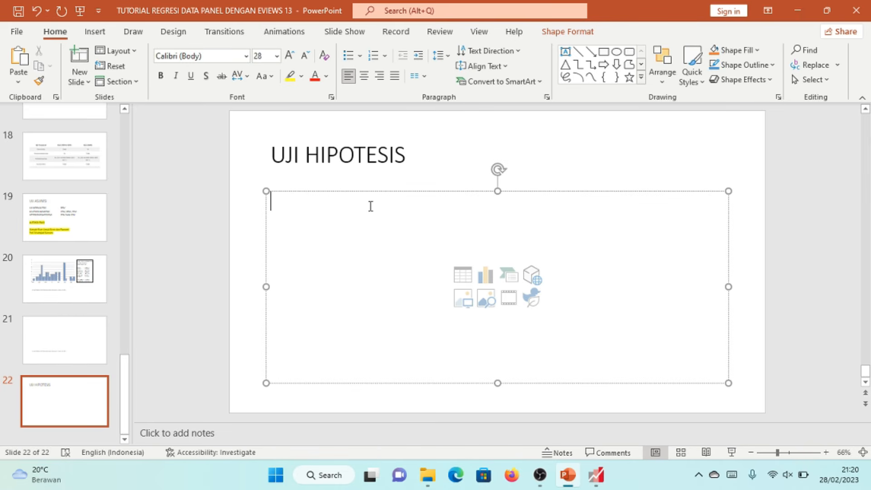
type("1. ")
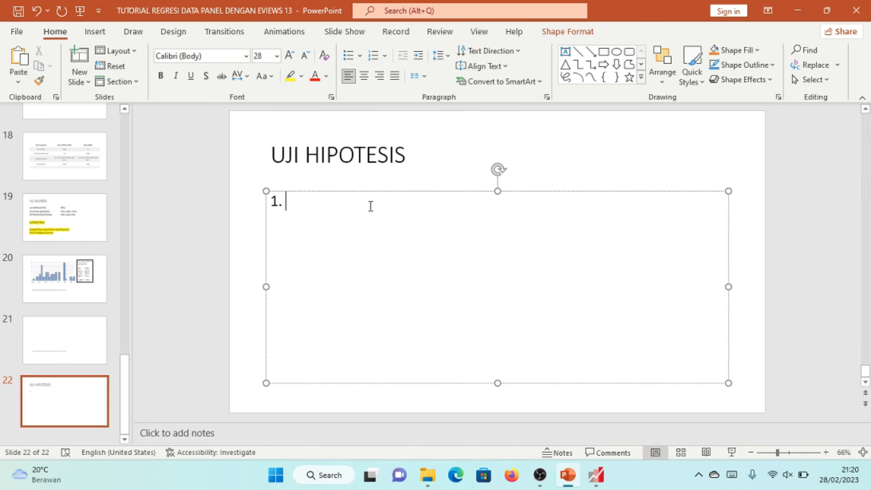
type("Pengaru")
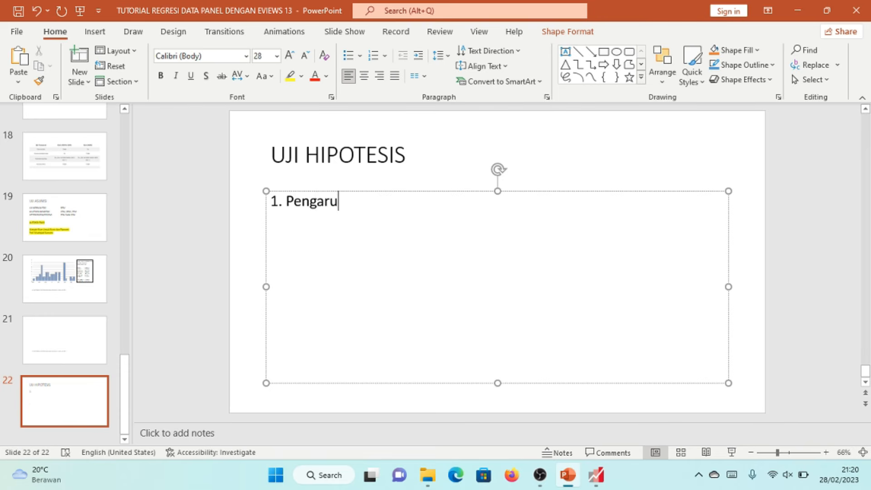
type("h X1 ter")
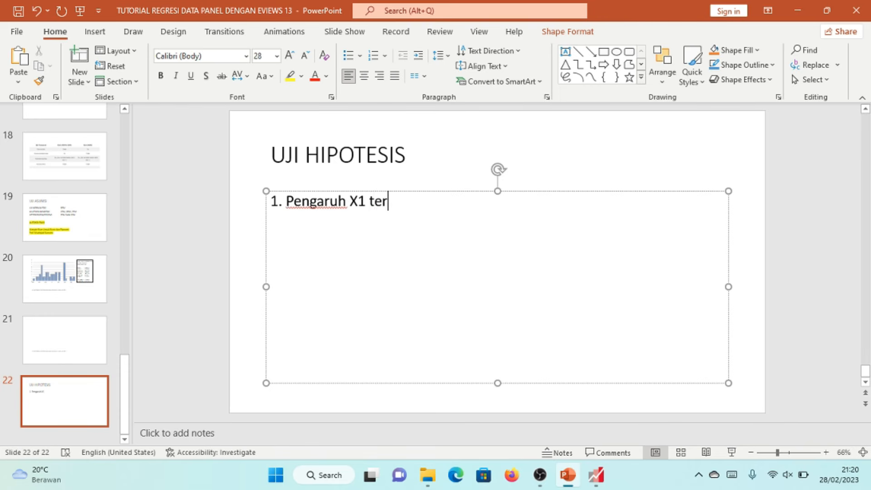
type("hadap Y")
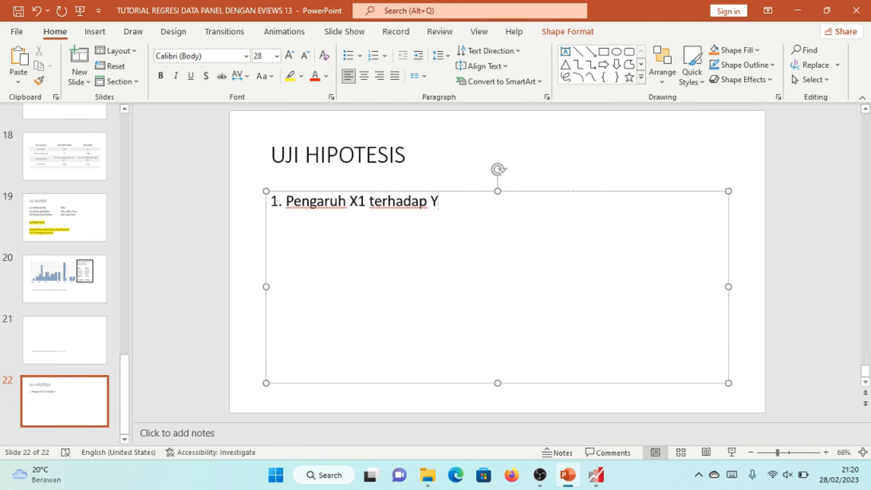
key("Return")
type("Peng")
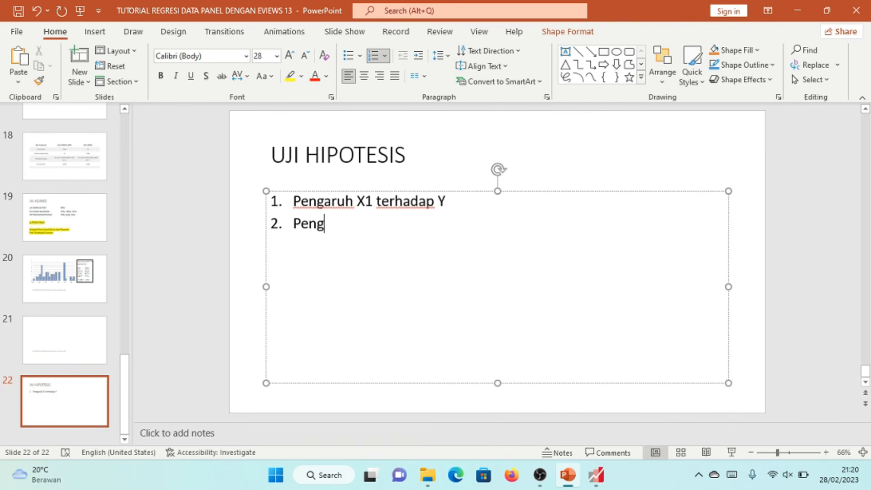
type("aruh X")
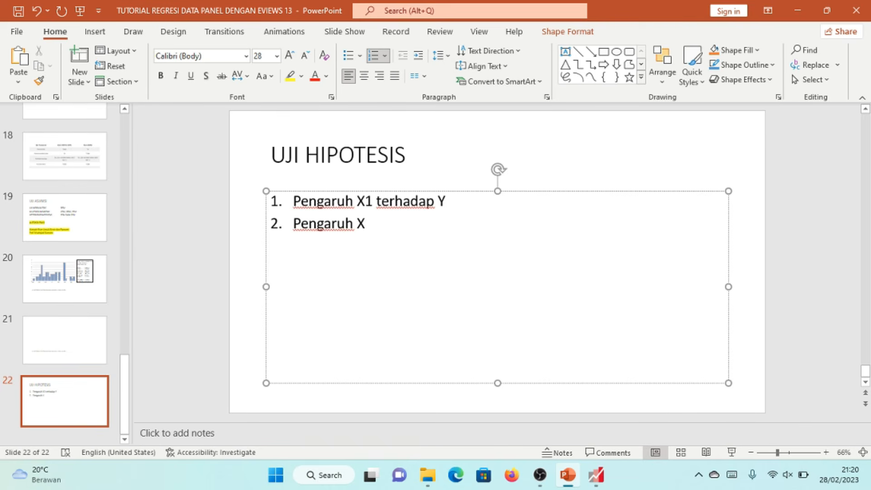
type("2 terhadap Y")
- Add the third list item "Pengaruh X1 dan X2 Terhadap Y" to the UJI HIPOTESIS slide
key("Return")
type("Pengaruh X2")
key("BackSpace")
type("1 dan X")
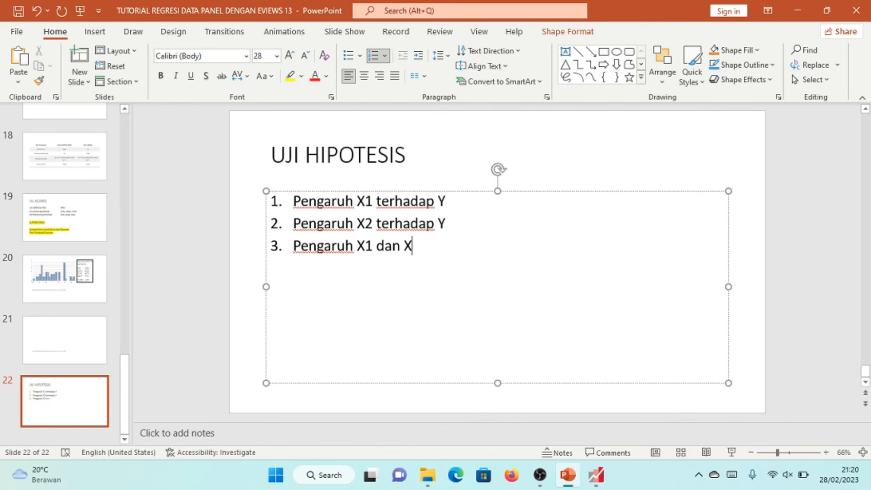
type("2 Terhada")
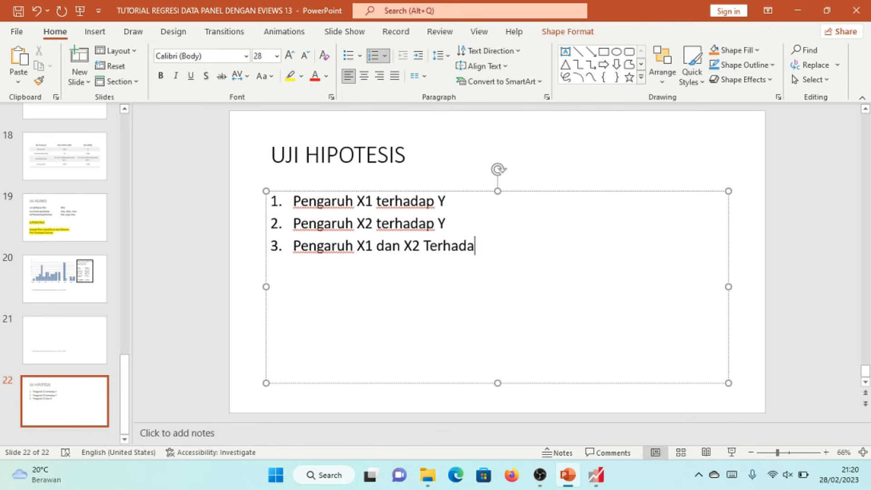
type("p Y")
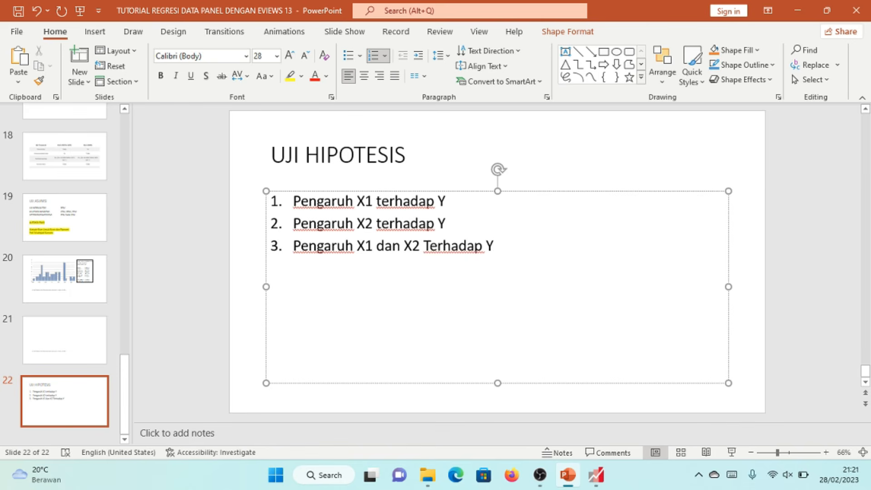
left_click_drag(293, 201, 478, 273)
left_click(477, 274)
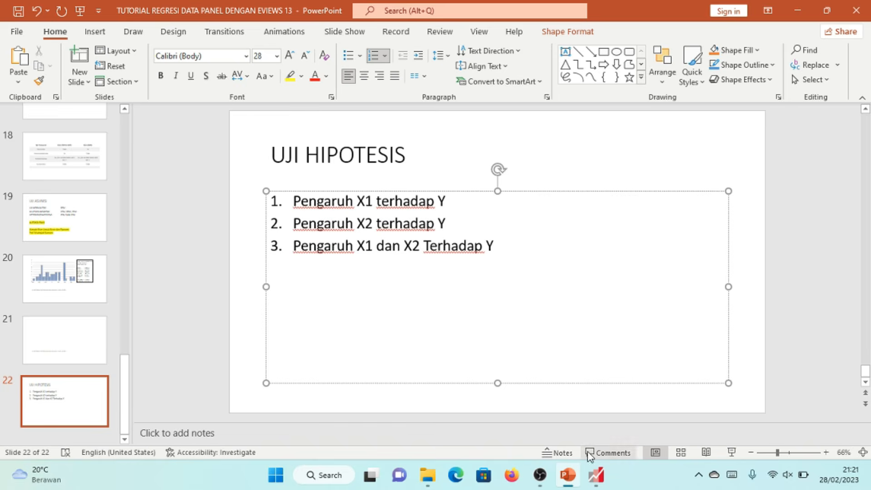
- In EViews, open eq01, re-estimate it with Random cross-section effects and no period effects, and close its window
left_click(596, 475)
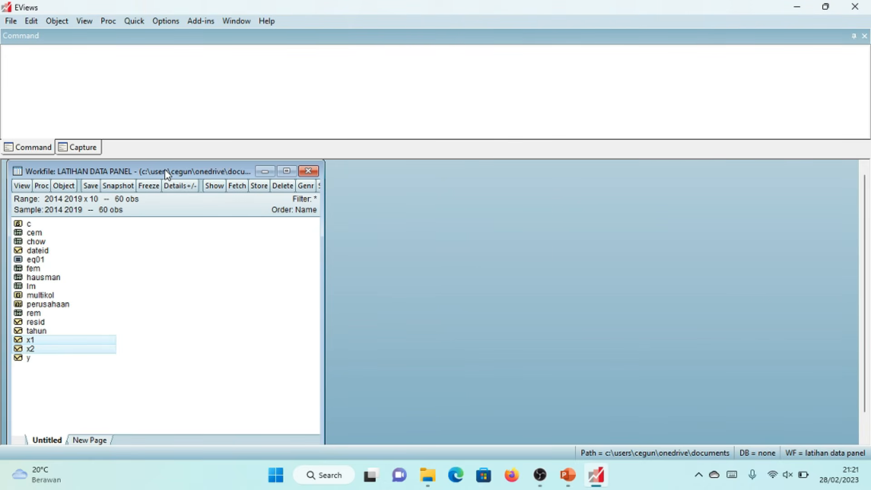
double_click(35, 262)
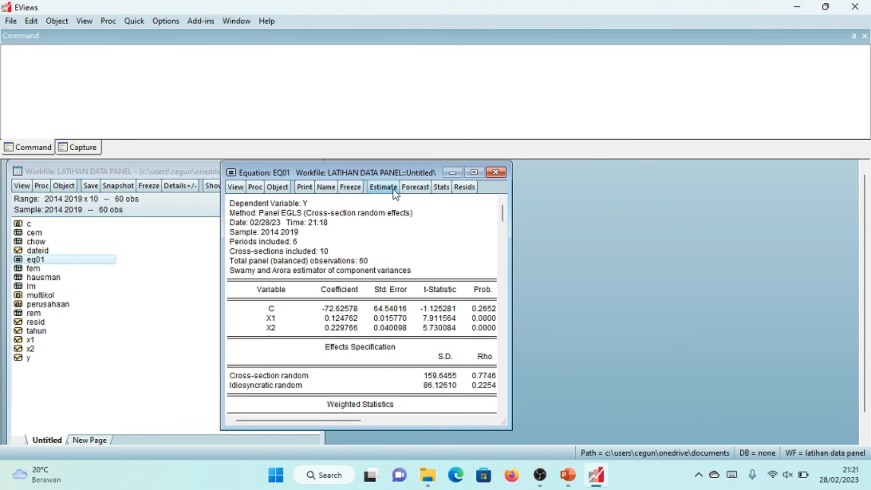
double_click(402, 172)
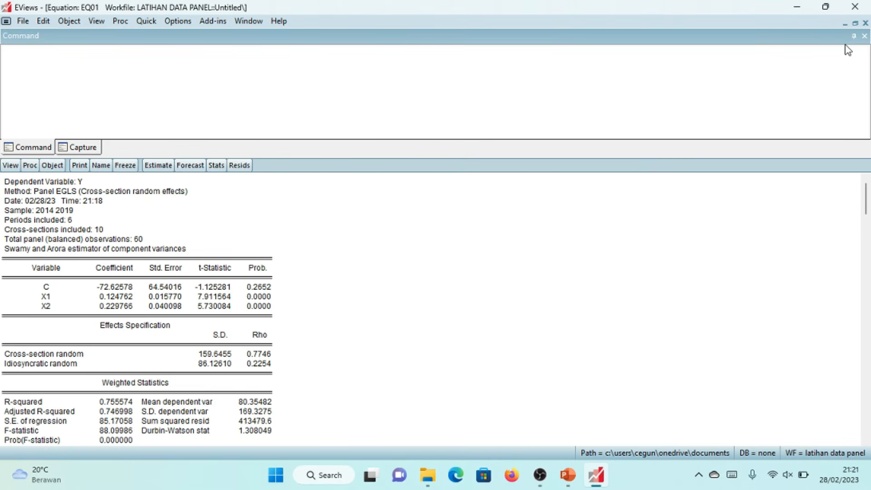
left_click(855, 22)
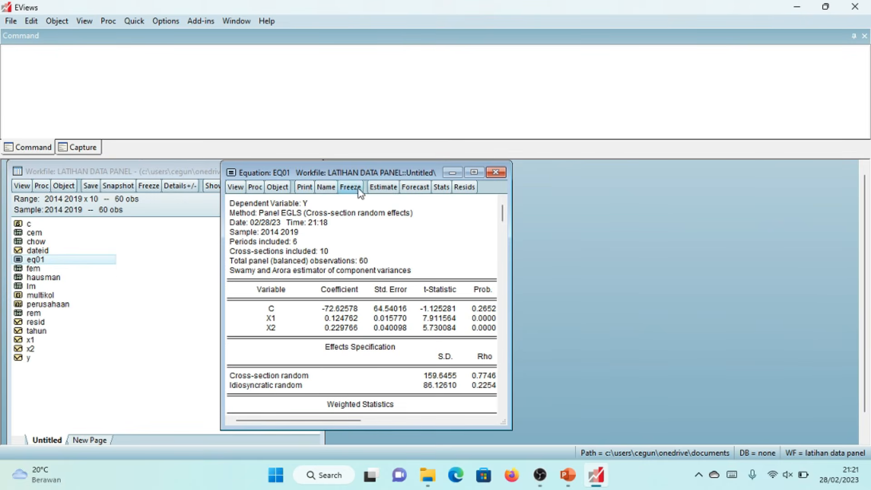
left_click(382, 187)
left_click(296, 202)
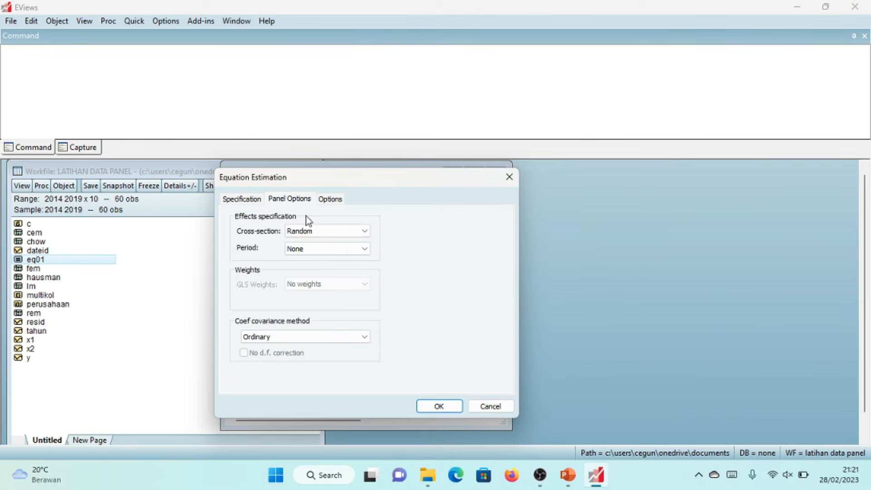
left_click(440, 407)
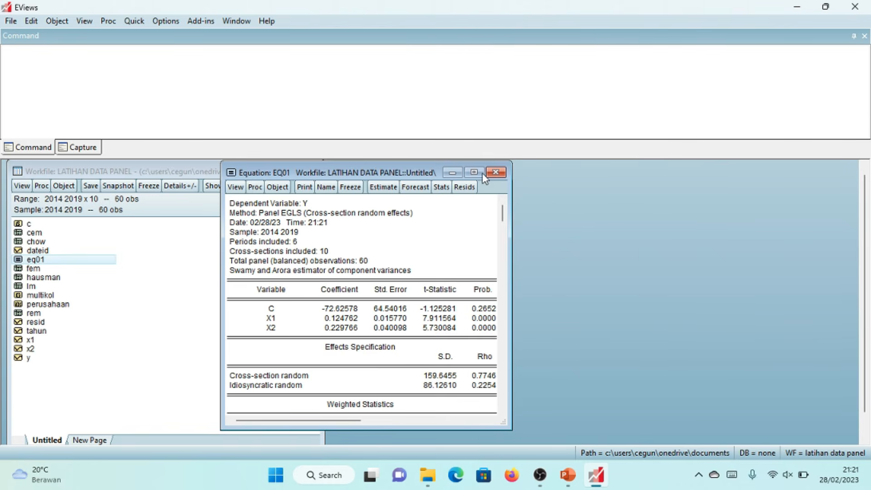
left_click(496, 172)
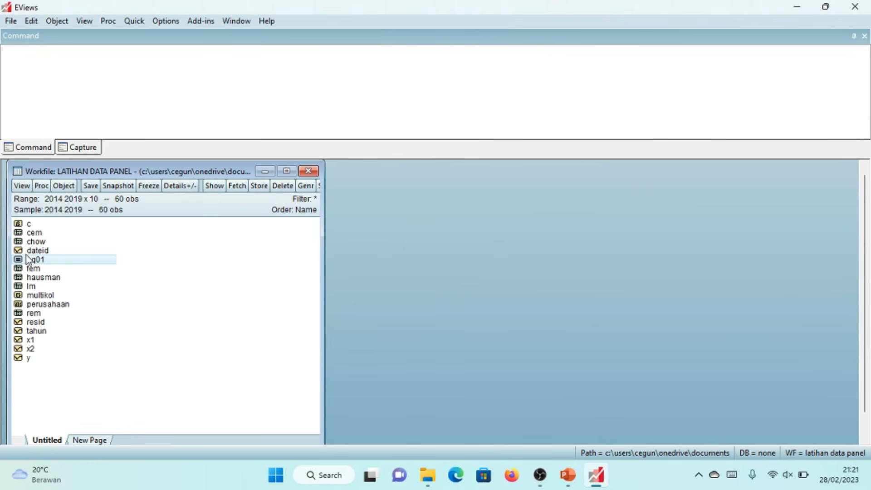
- Copy the rem table's output, from Dependent Variable through Unweighted Statistics, as text with numbers as displayed, and switch to PowerPoint
double_click(33, 314)
left_click(509, 172)
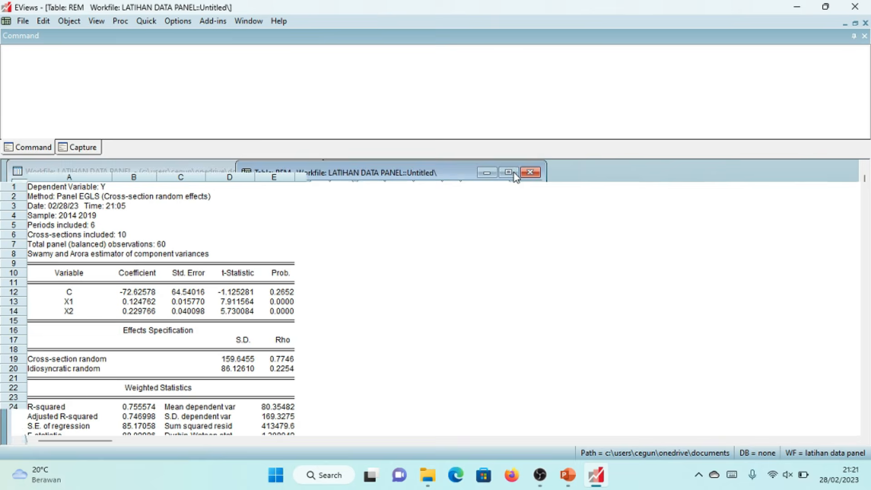
left_click_drag(35, 189, 283, 421)
key("ctrl+c")
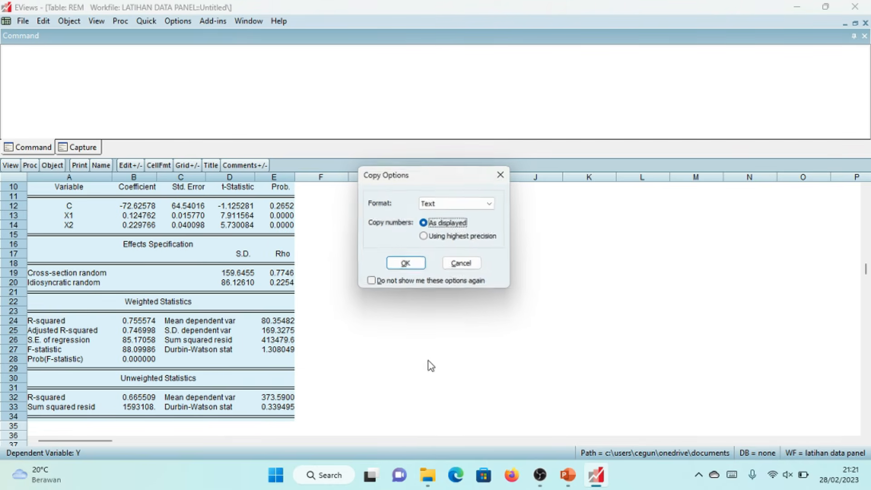
key("alt+Tab")
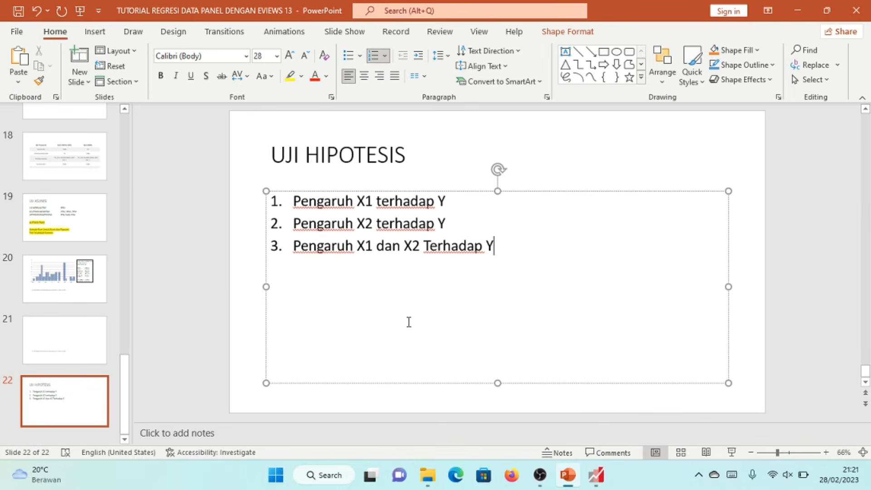
- Try to paste the copied regression output into the UJI HIPOTESIS text box
left_click_drag(406, 294, 399, 299)
key("ctrl+v")
key("ctrl+z")
key("End")
key("Return")
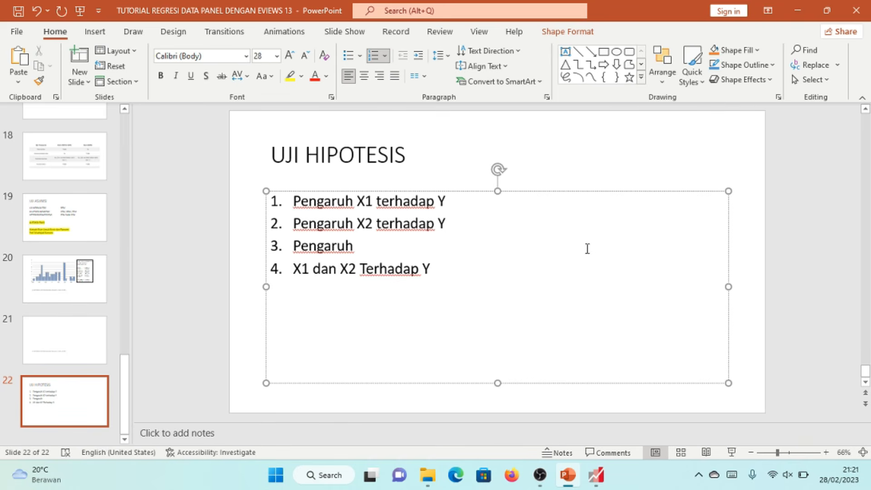
key("BackSpace")
- Start a new line below the third hypothesis and open the paste options
key("Return")
left_click(7, 81)
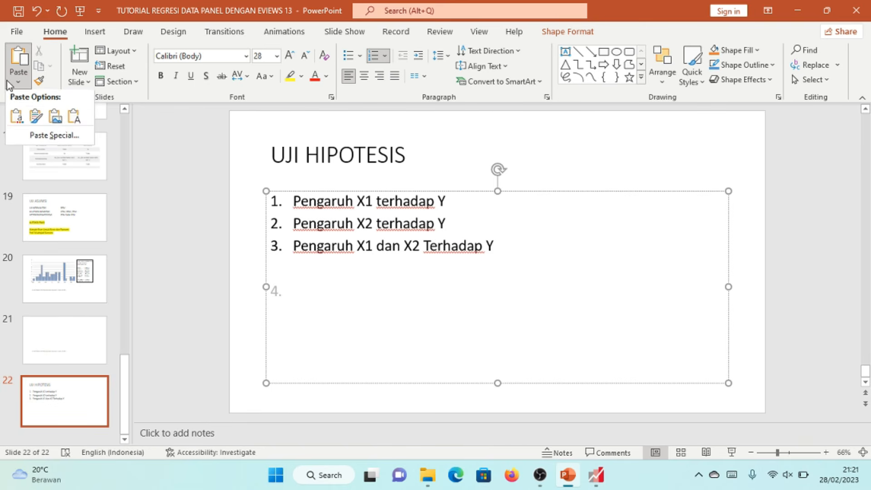